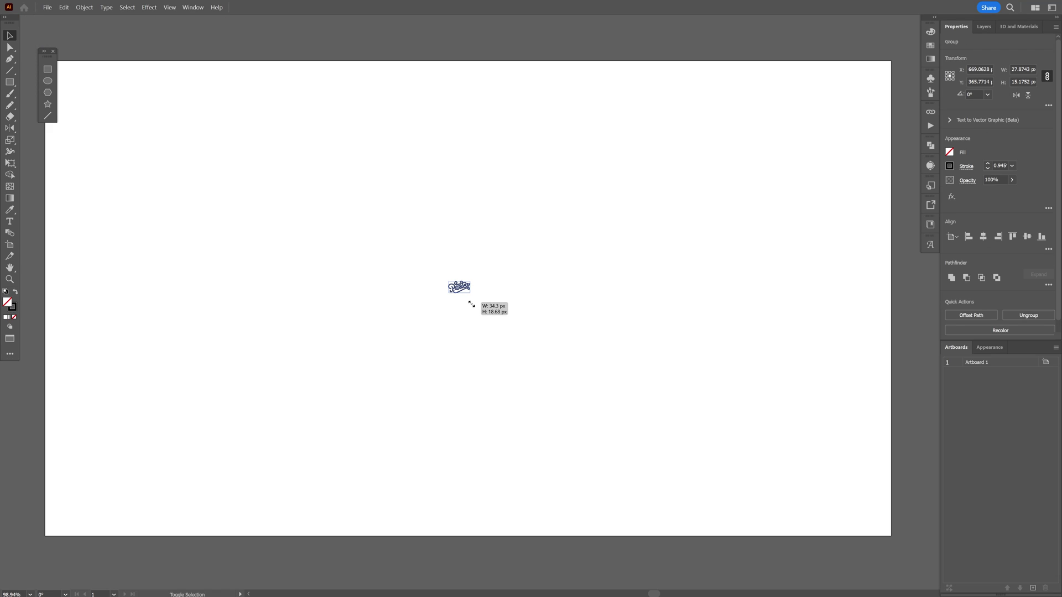
- Scale the small lettering group up proportionally to about 649 px wide
{"action": "left_click_drag", "start_coordinate": [471, 303], "coordinate": [693, 398]}
- Examine the enlarged lettering's stroke paths and letter junctions up close
{"action": "key", "text": "ctrl+equal"}
{"action": "key", "text": "ctrl+equal"}
{"action": "key", "text": "ctrl+equal"}
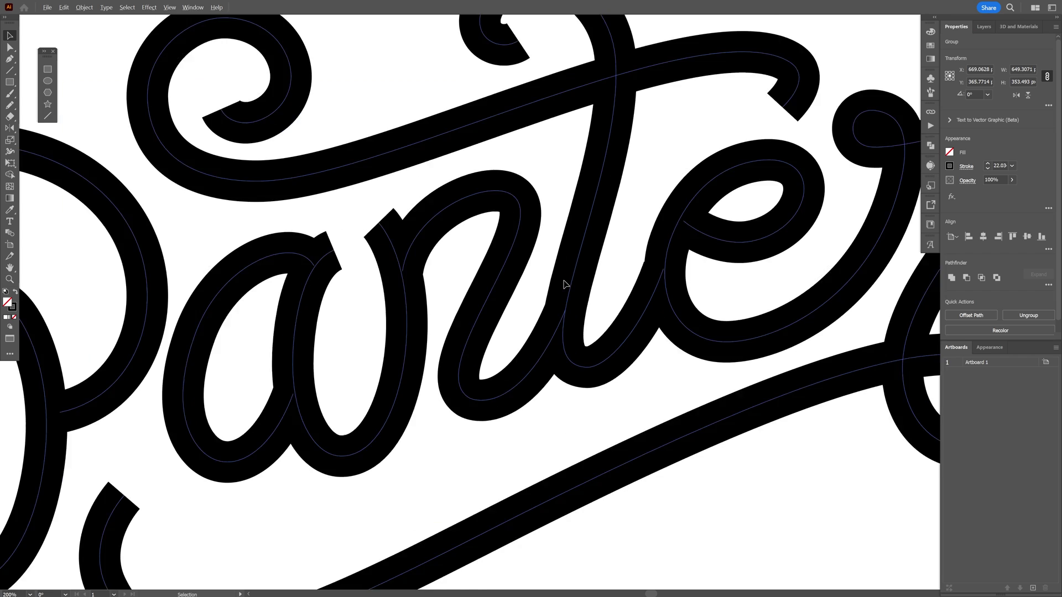
{"action": "key", "text": "ctrl+equal"}
{"action": "key", "text": "ctrl+equal"}
{"action": "key", "text": "ctrl+equal"}
{"action": "key", "text": "ctrl+equal"}
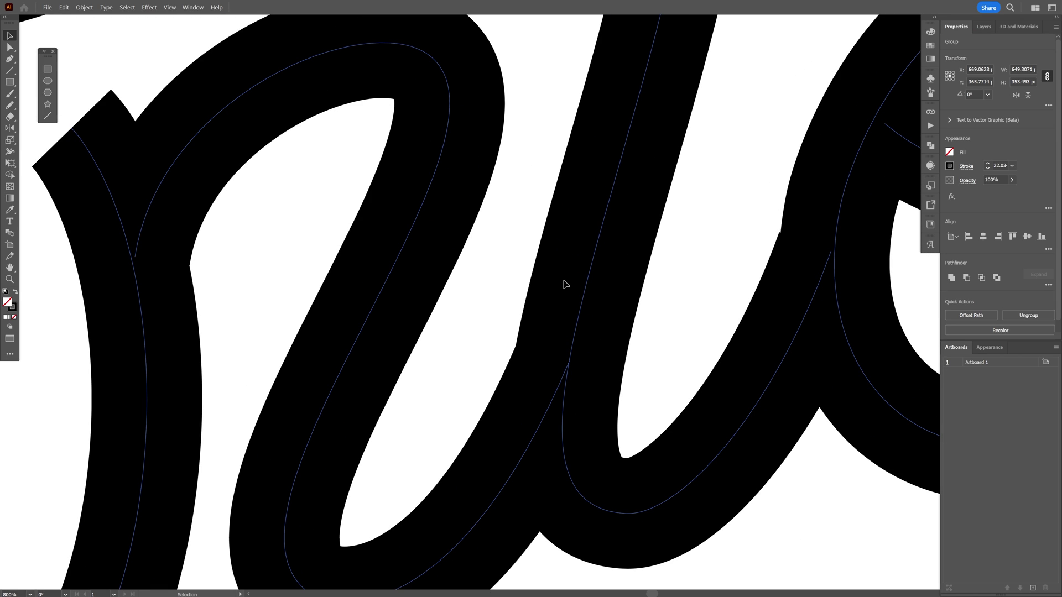
{"action": "key", "text": "ctrl+minus"}
{"action": "key", "text": "ctrl+minus"}
{"action": "key", "text": "ctrl+minus"}
{"action": "key", "text": "ctrl+minus"}
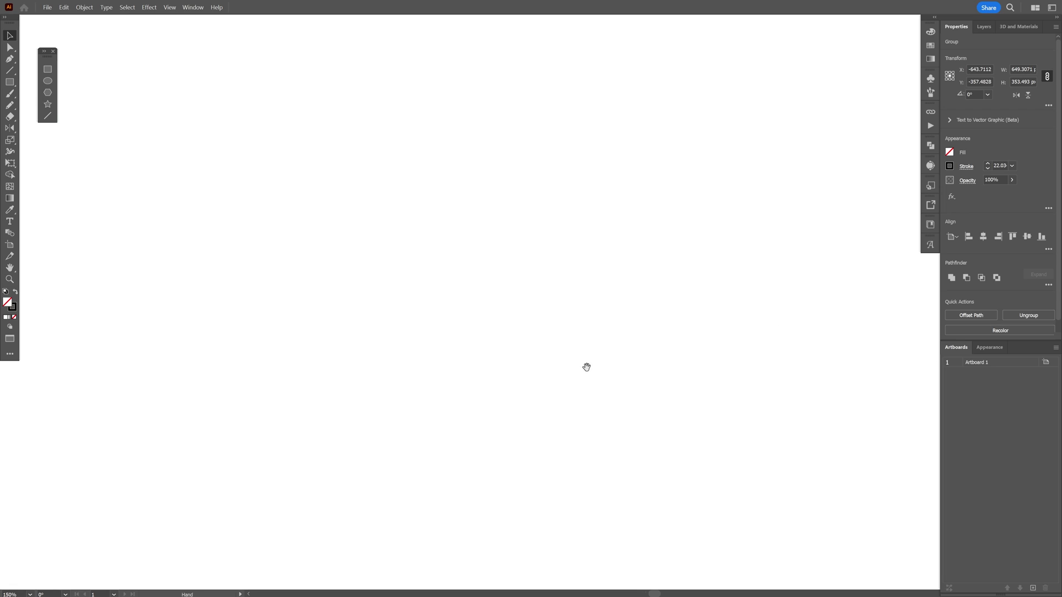
- Create a "Panter" text object on an empty area and set its font to Carimba Script
{"action": "left_click", "coordinate": [12, 220]}
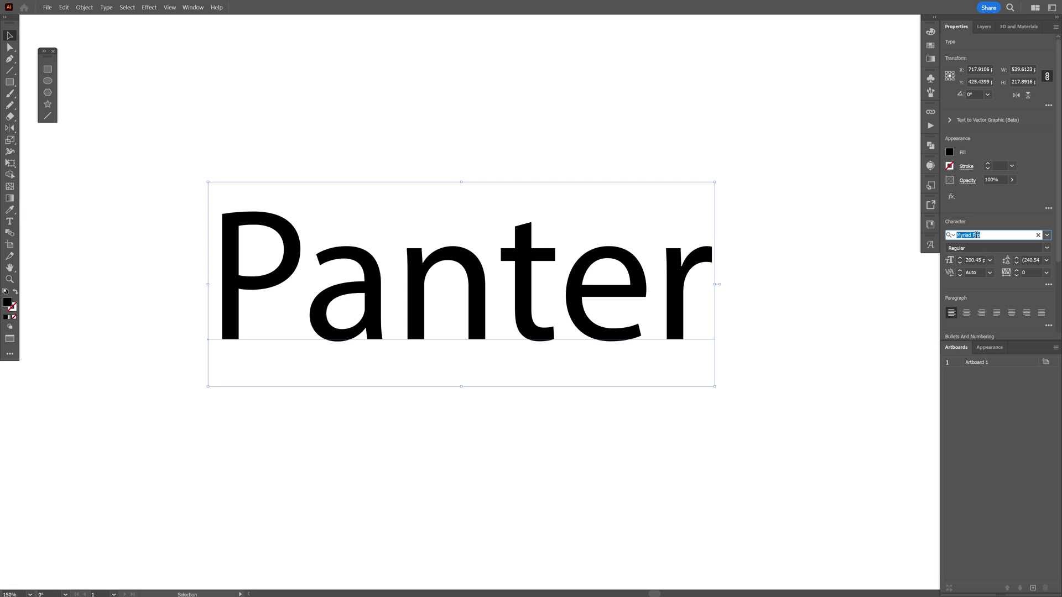
{"action": "type", "text": "script"}
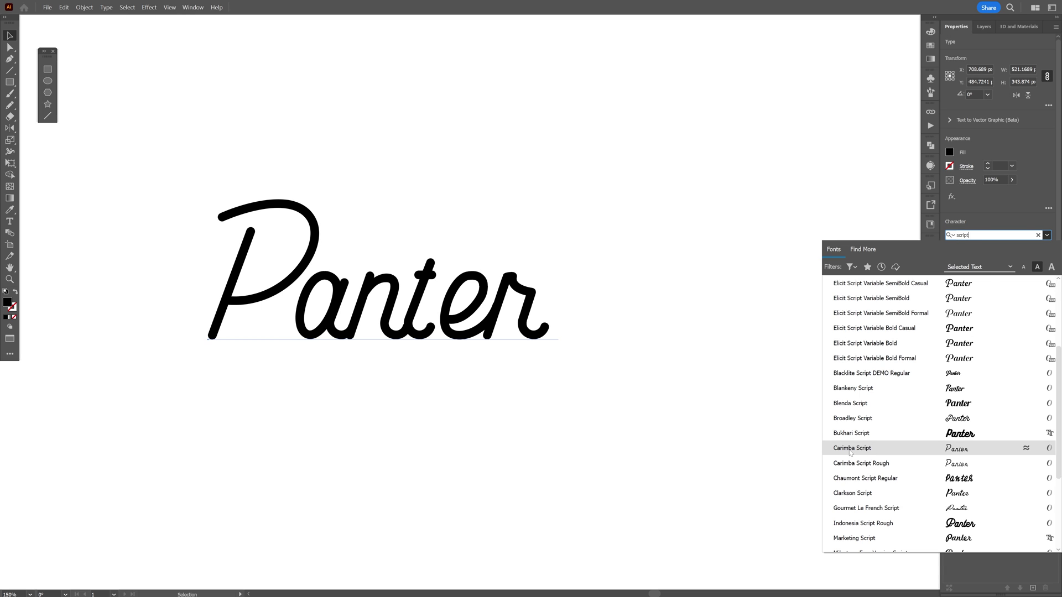
{"action": "left_click", "coordinate": [850, 448]}
- Duplicate the Panter text below the original and set the copy in Inter Bold capitals, with both words centred in view
{"action": "left_click_drag", "start_coordinate": [347, 323], "coordinate": [457, 394]}
{"action": "left_click", "coordinate": [964, 235]}
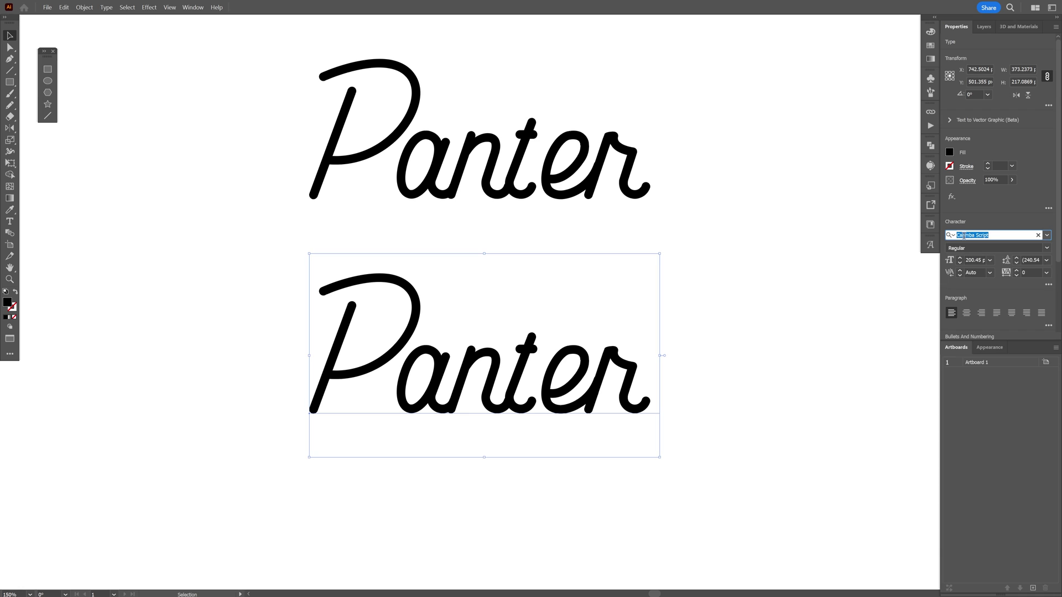
{"action": "type", "text": "inter"}
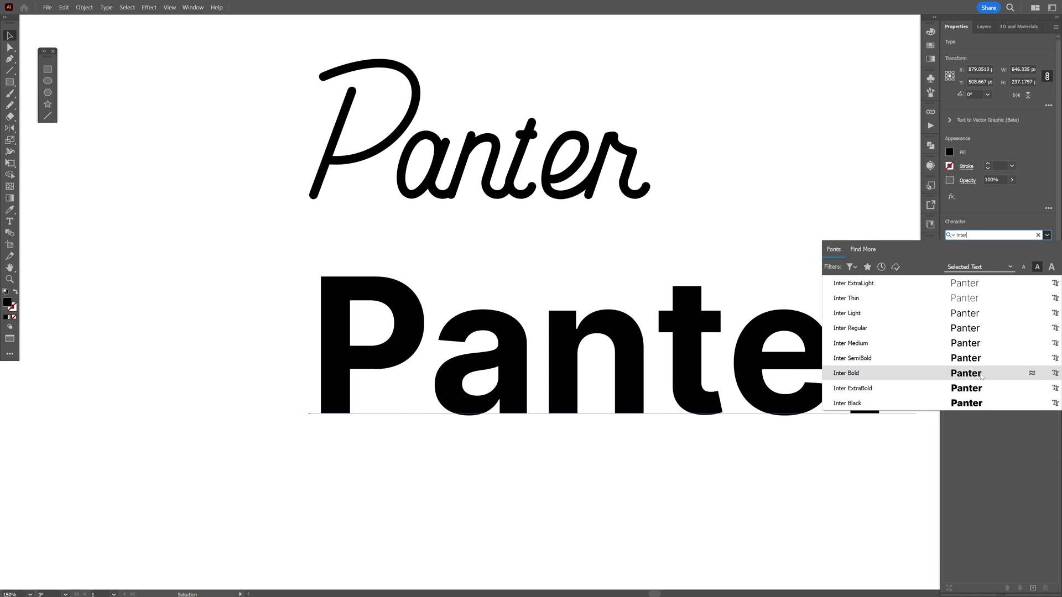
{"action": "left_click_drag", "start_coordinate": [822, 328], "coordinate": [584, 146]}
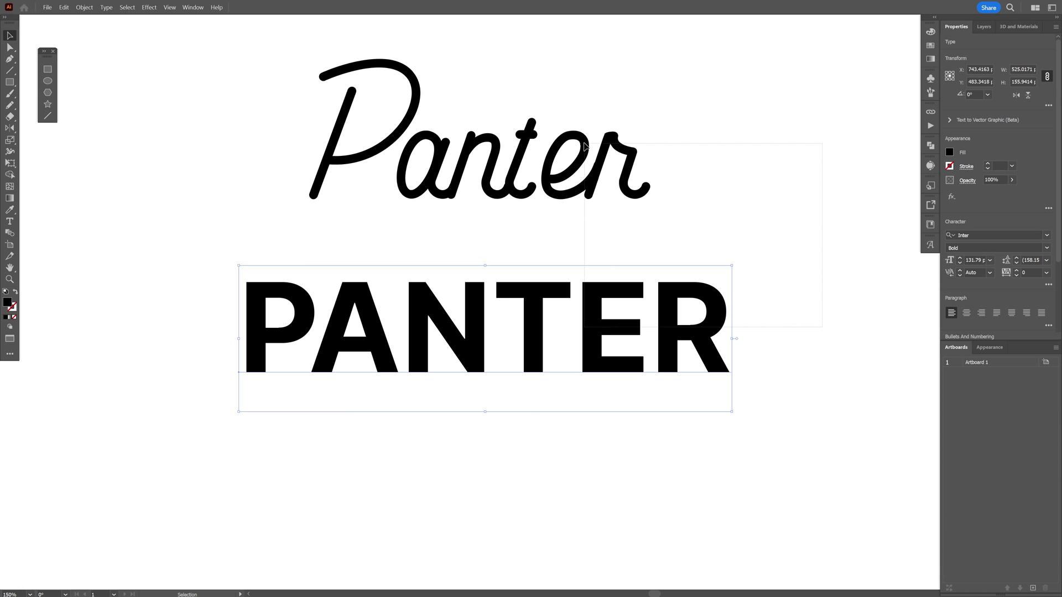
{"action": "left_click_drag", "start_coordinate": [583, 148], "coordinate": [574, 219]}
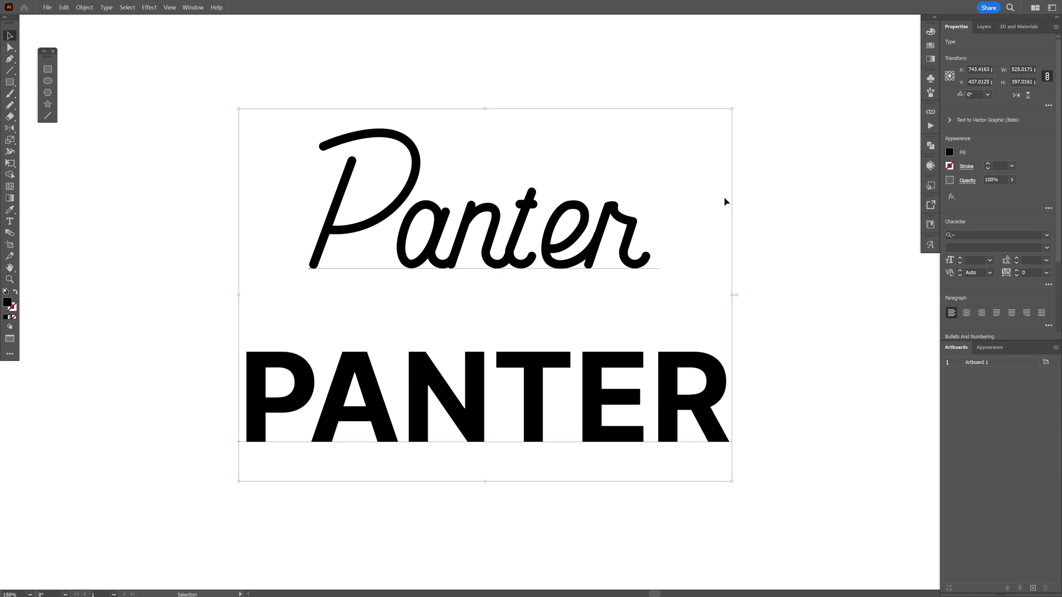
- Convert the script Panter text to outlines, ungrouped into separate letters, and delete the Inter Bold PANTER copy
{"action": "left_click", "coordinate": [463, 231]}
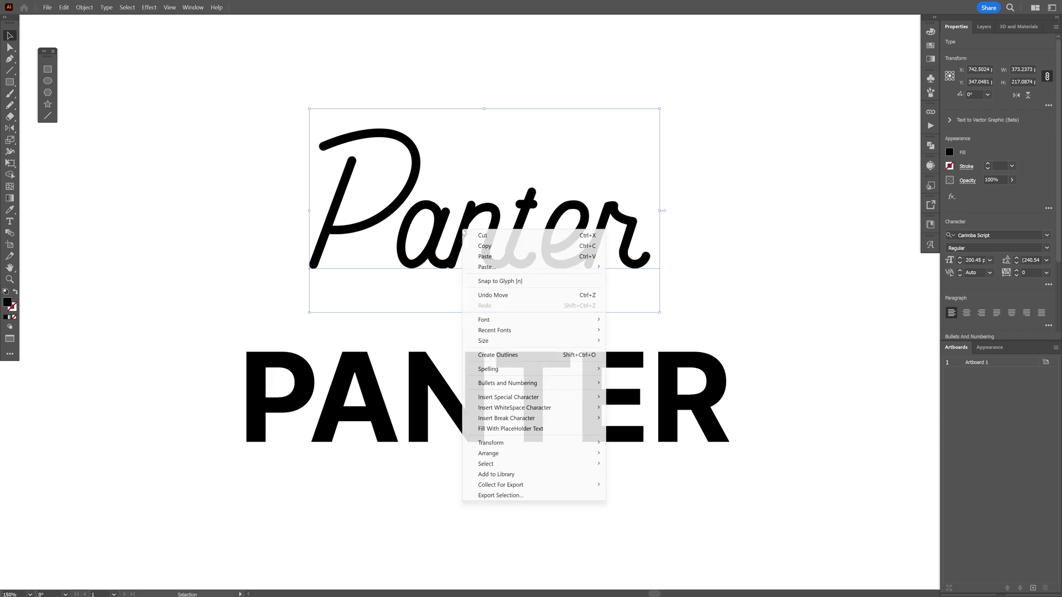
{"action": "right_click", "coordinate": [463, 231]}
{"action": "left_click", "coordinate": [506, 355]}
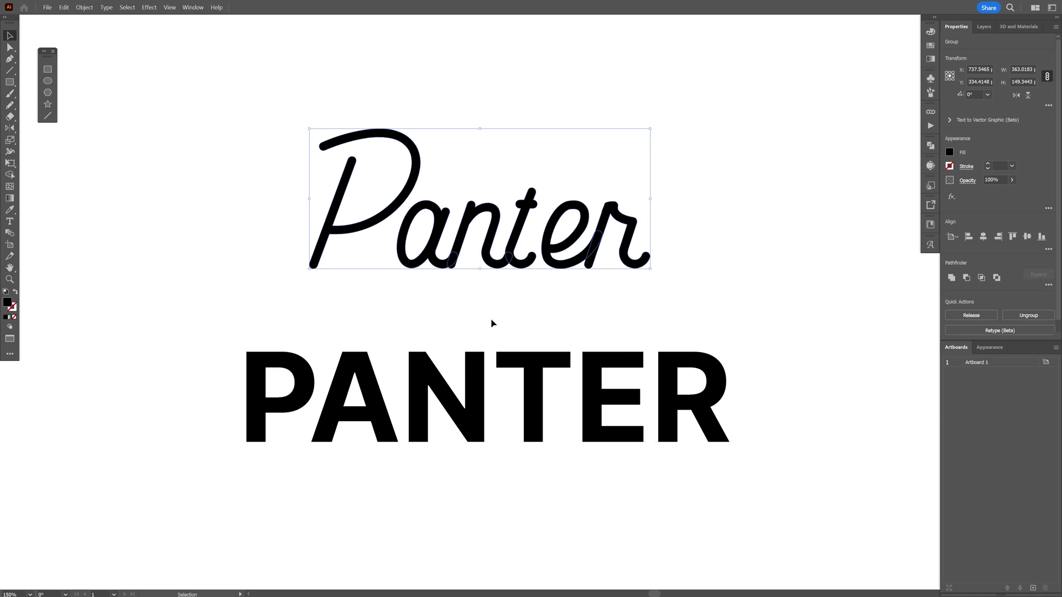
{"action": "right_click", "coordinate": [422, 214]}
{"action": "key", "text": "Escape"}
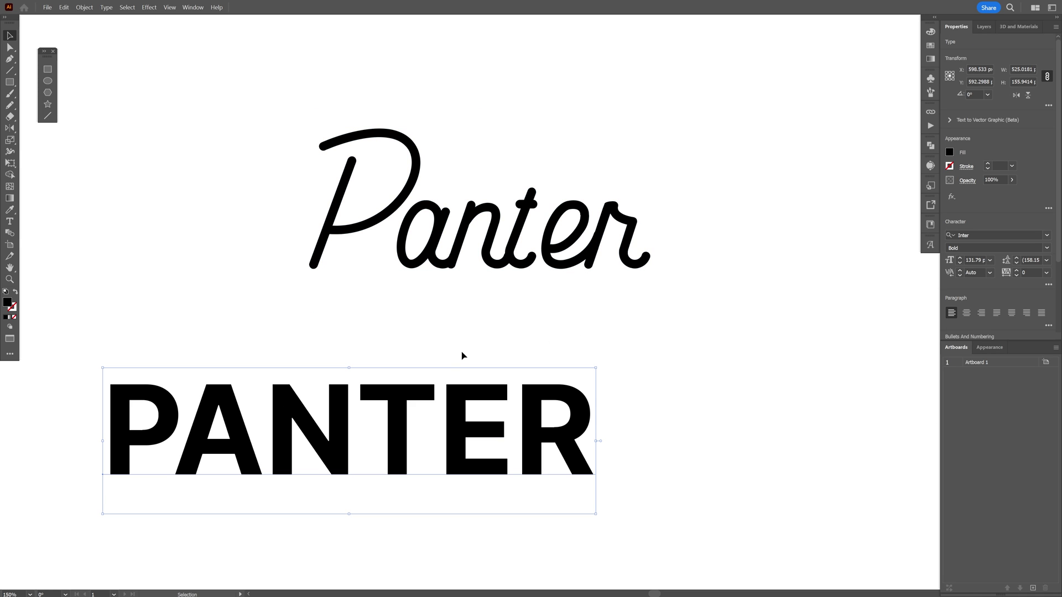
{"action": "key", "text": "Delete"}
- Delete the anchor points forming the rounded caps at the upper and lower ends of the P's stem
{"action": "scroll", "coordinate": [315, 172], "scroll_direction": "up", "scroll_amount": 4}
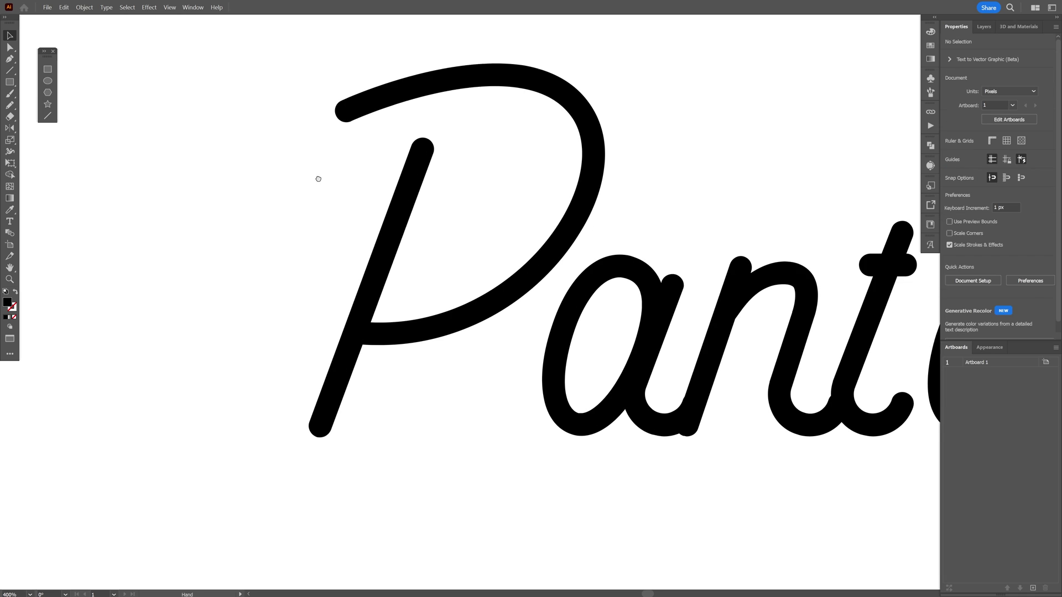
{"action": "key", "text": "ctrl+a"}
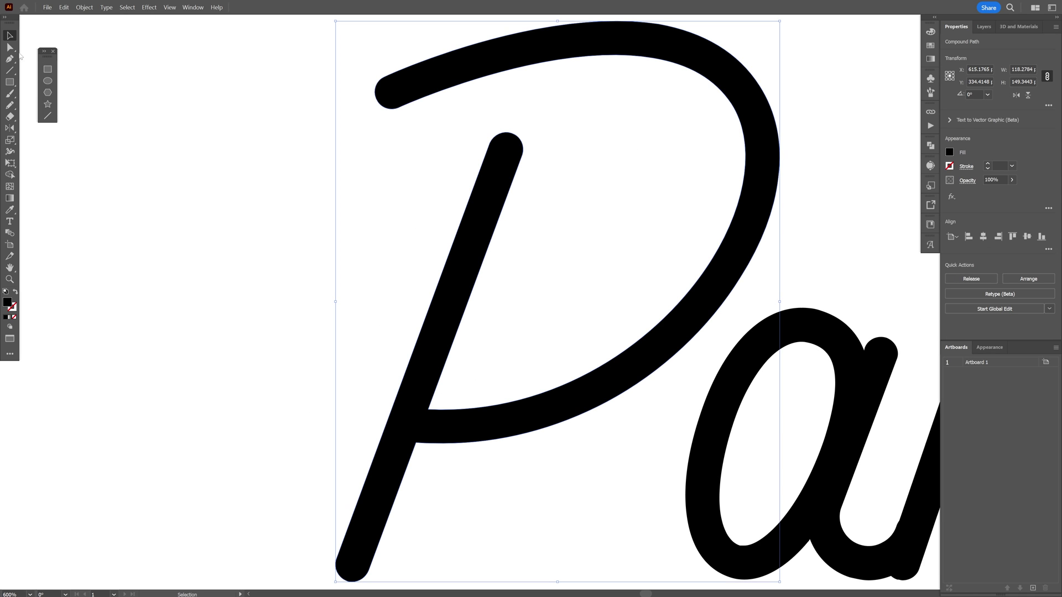
{"action": "left_click", "coordinate": [10, 47]}
{"action": "scroll", "coordinate": [545, 118], "scroll_direction": "up", "scroll_amount": 1}
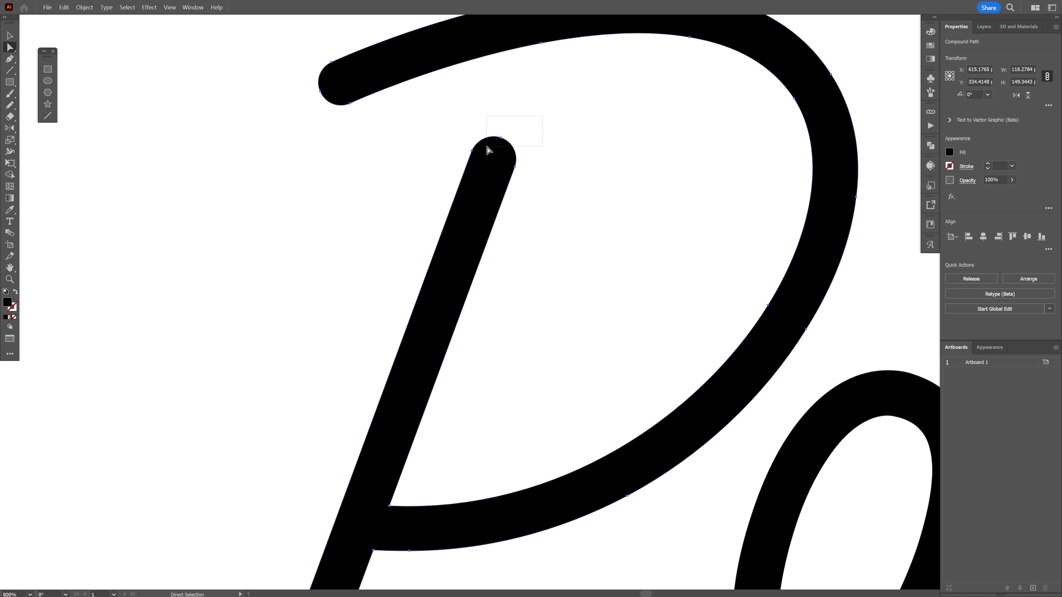
{"action": "left_click_drag", "start_coordinate": [487, 147], "coordinate": [487, 147]}
{"action": "key", "text": "Delete"}
{"action": "key", "text": "space"}
{"action": "left_click_drag", "start_coordinate": [367, 497], "coordinate": [498, 268]}
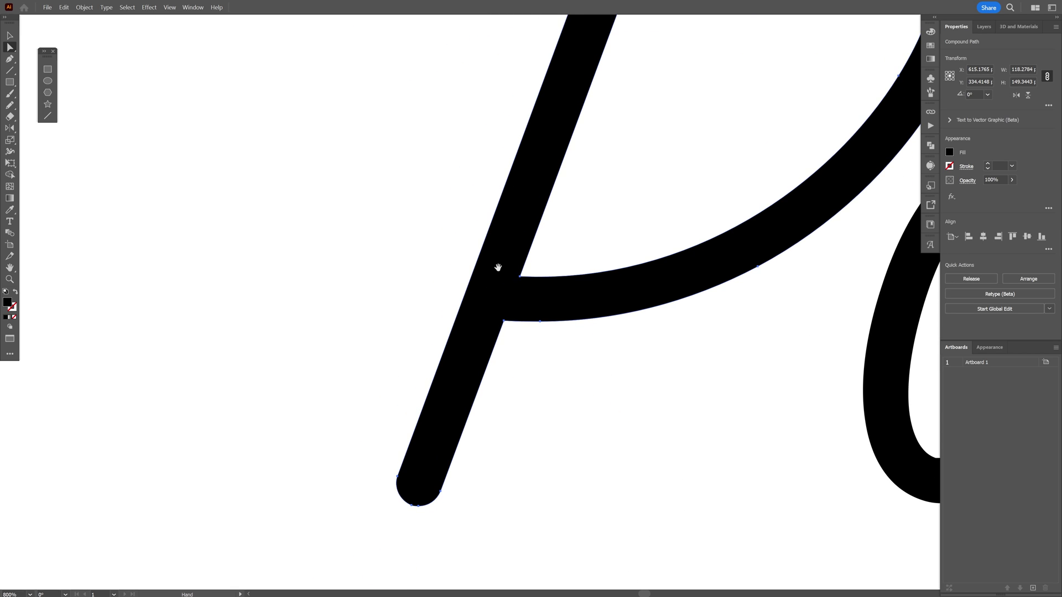
{"action": "left_click_drag", "start_coordinate": [437, 532], "coordinate": [398, 500]}
{"action": "key", "text": "Delete"}
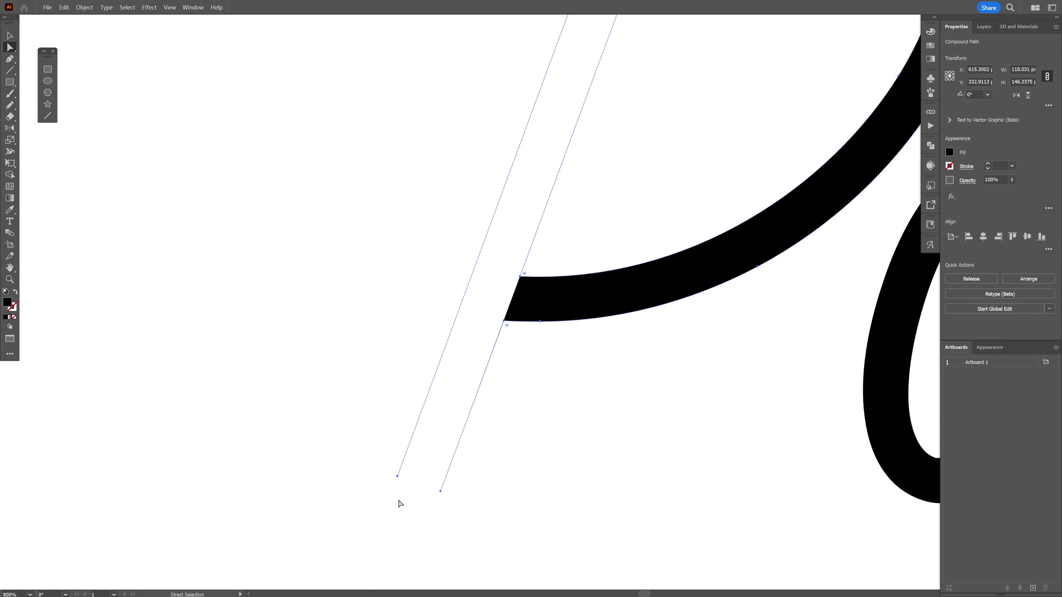
- Cut the P's path at the two anchor points where the stem meets the bowl
{"action": "key", "text": "space"}
{"action": "left_click_drag", "start_coordinate": [518, 283], "coordinate": [470, 371]}
{"action": "left_click", "coordinate": [463, 409]}
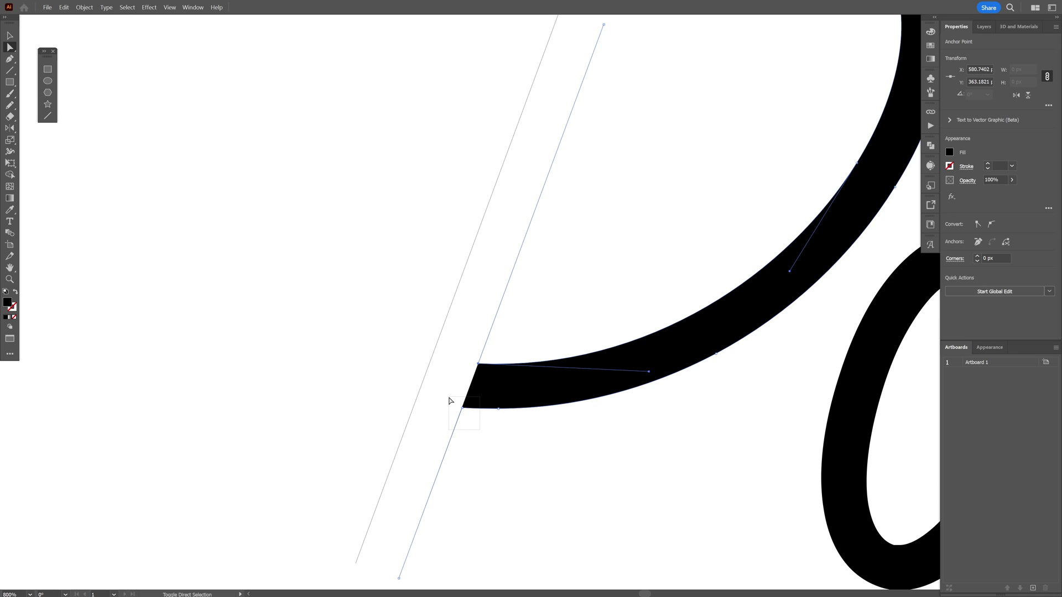
{"action": "scroll", "coordinate": [475, 404], "scroll_direction": "up", "scroll_amount": 1, "text": "alt"}
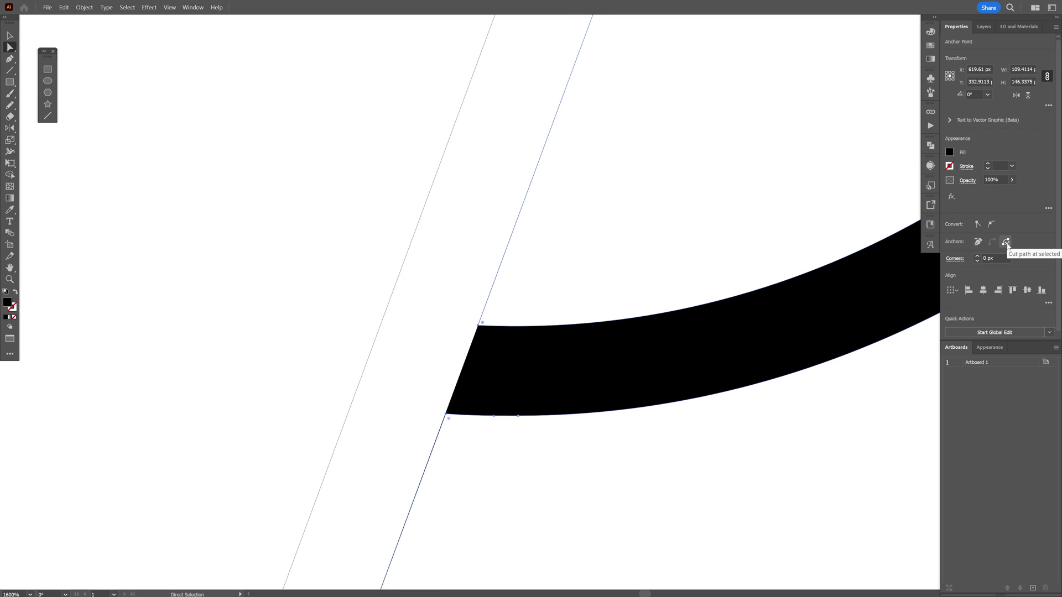
{"action": "left_click", "coordinate": [1006, 242]}
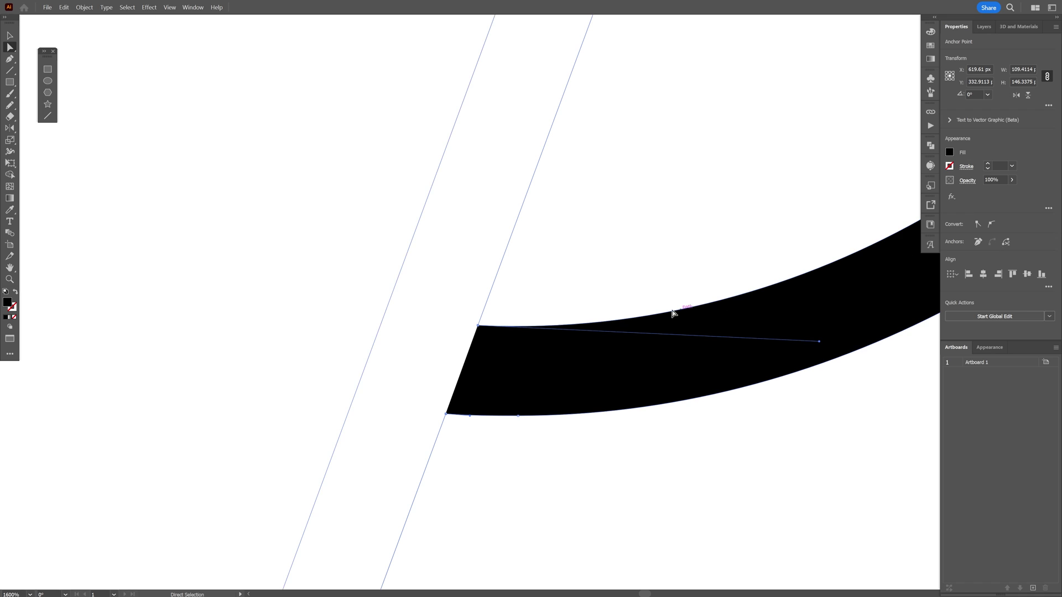
- Release the P's compound path and move the stem's edge lines slightly left, clear of the bowl
{"action": "key", "text": "v"}
{"action": "left_click_drag", "start_coordinate": [693, 486], "coordinate": [368, 313]}
{"action": "right_click", "coordinate": [518, 313]}
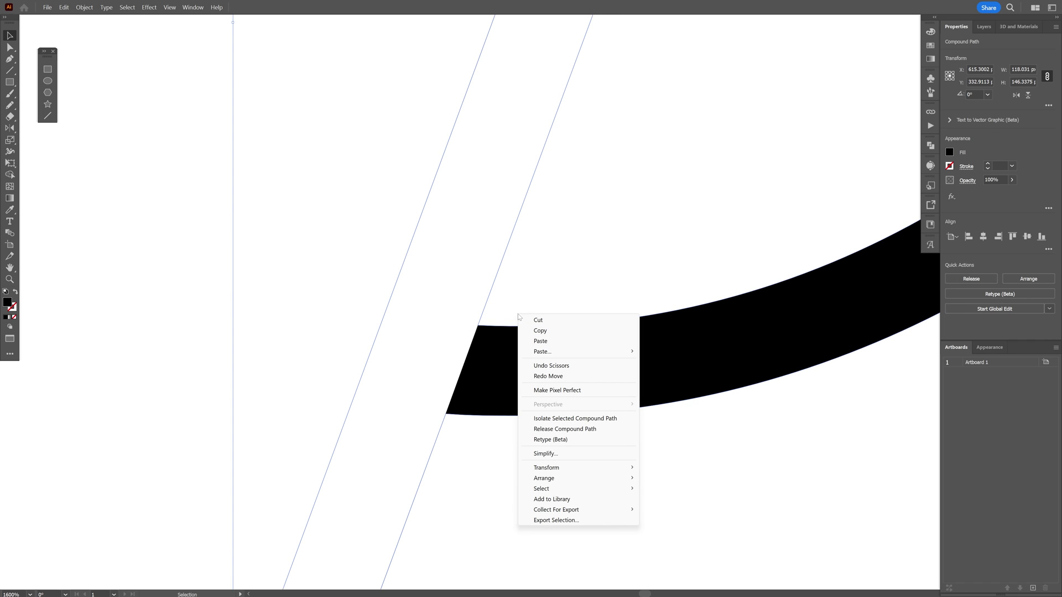
{"action": "left_click", "coordinate": [575, 429]}
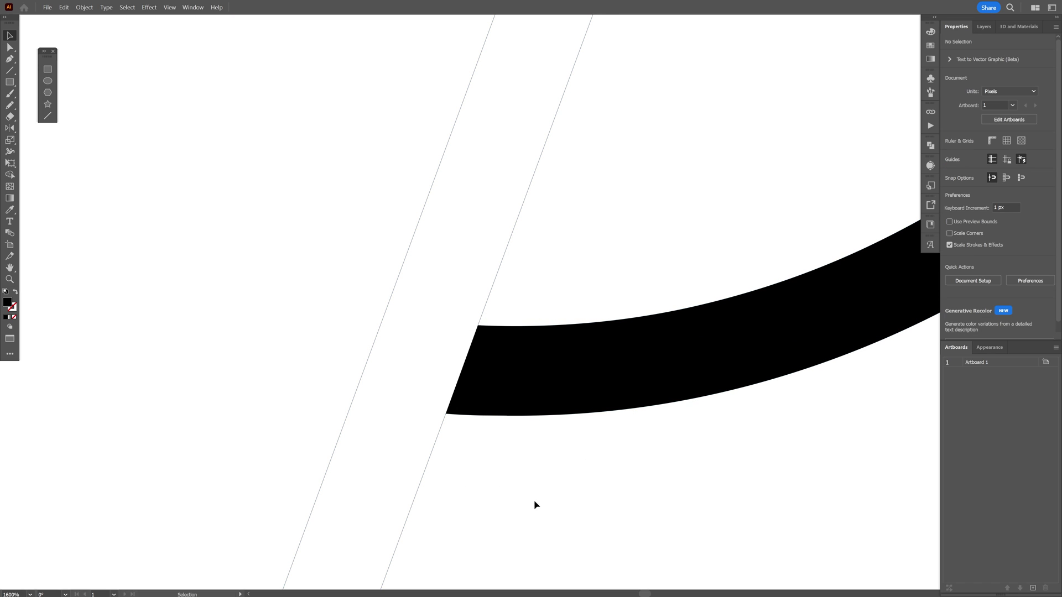
{"action": "left_click", "coordinate": [495, 260]}
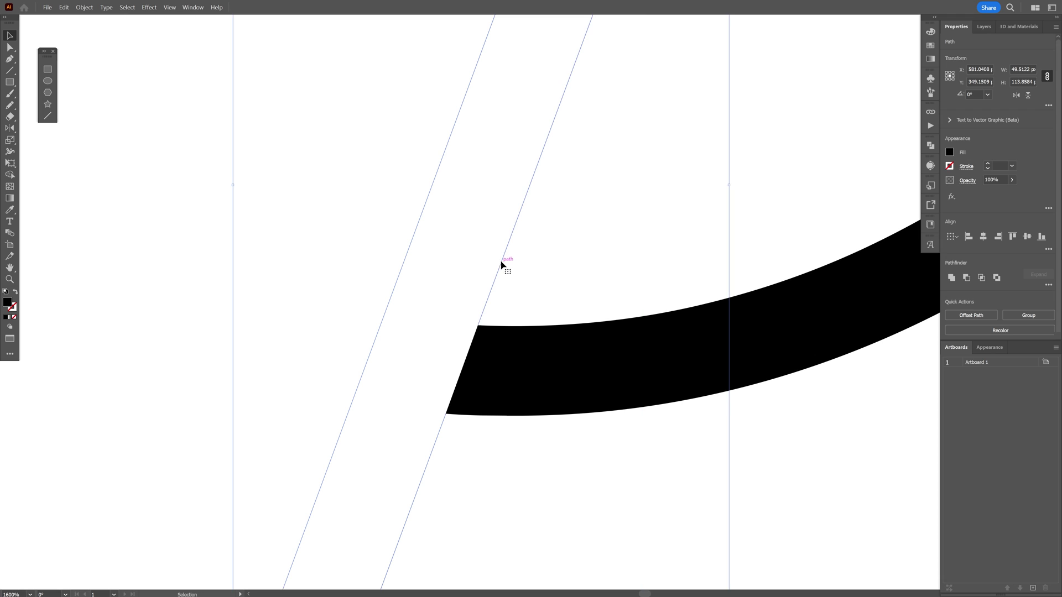
{"action": "left_click_drag", "start_coordinate": [501, 266], "coordinate": [480, 266]}
- Connect the two open ends of the stem's right edge into one continuous line with the Pen tool
{"action": "left_click", "coordinate": [14, 62]}
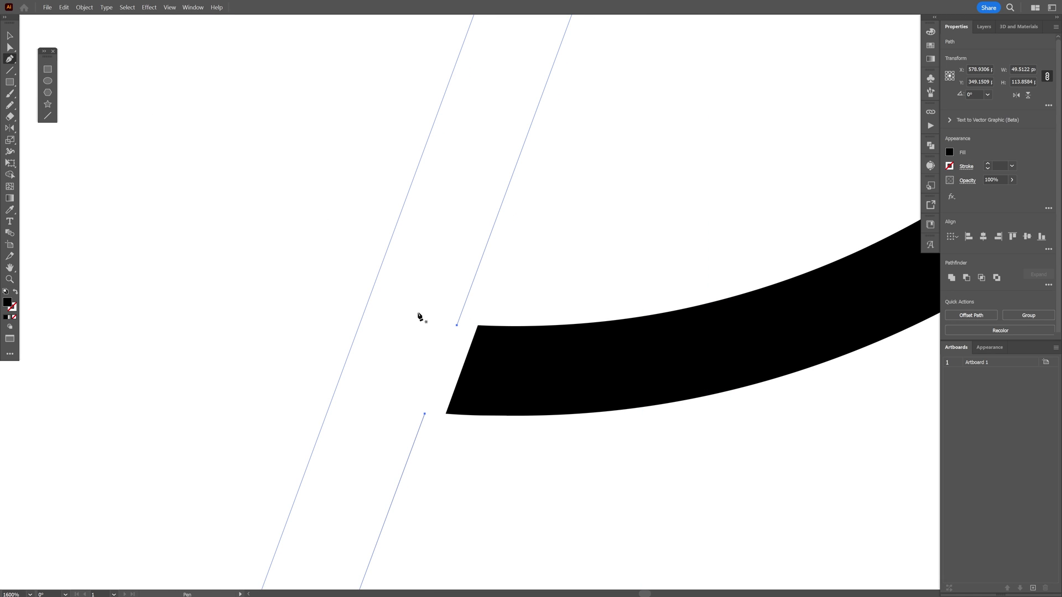
{"action": "left_click", "coordinate": [456, 325]}
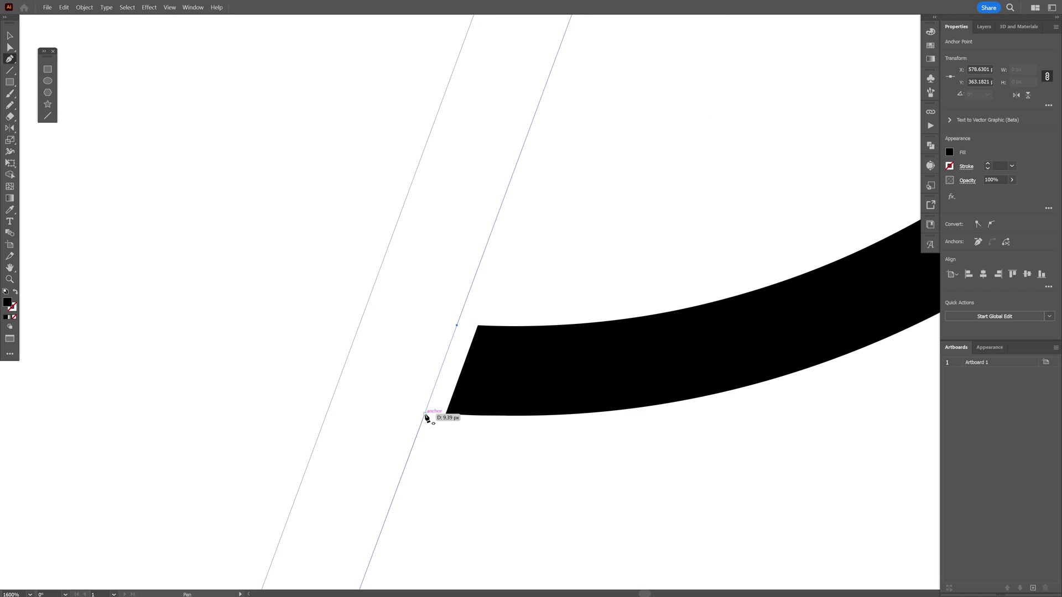
{"action": "left_click", "coordinate": [425, 413]}
- Swap fill and stroke on the stem's two edge lines, giving them a 1 pt black stroke and no fill
{"action": "key", "text": "v"}
{"action": "scroll", "coordinate": [425, 414], "scroll_direction": "down", "scroll_amount": 2}
{"action": "left_click_drag", "start_coordinate": [391, 239], "coordinate": [390, 239]}
{"action": "scroll", "coordinate": [443, 257], "scroll_direction": "up", "scroll_amount": 1}
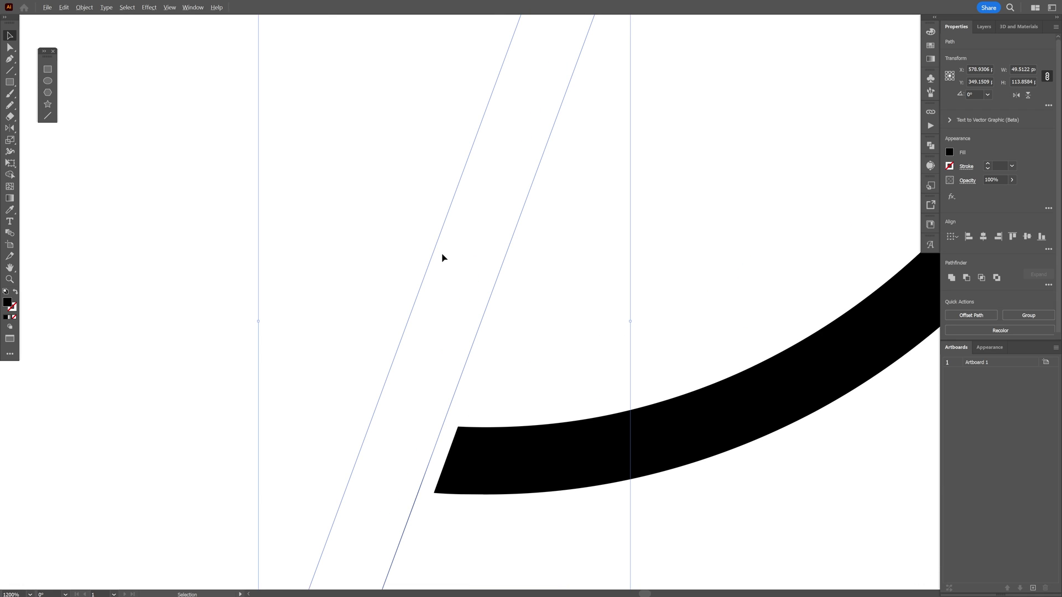
{"action": "left_click", "coordinate": [15, 293]}
{"action": "scroll", "coordinate": [484, 272], "scroll_direction": "down", "scroll_amount": 2}
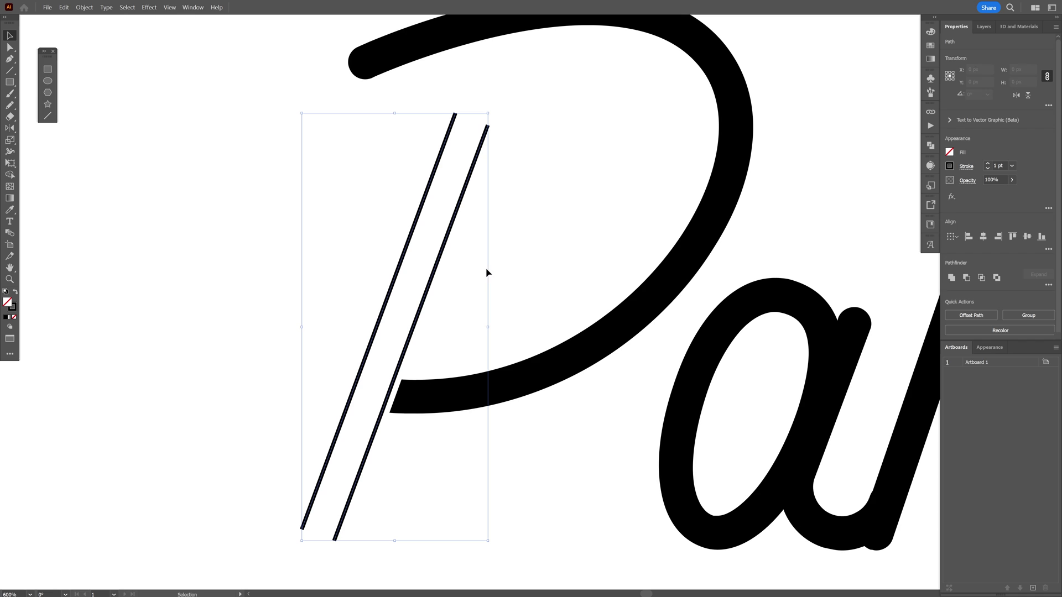
- Blend the stem's two edge lines using Specified Steps spacing with 1 step
{"action": "left_click", "coordinate": [84, 8]}
{"action": "mouse_move", "coordinate": [139, 299]}
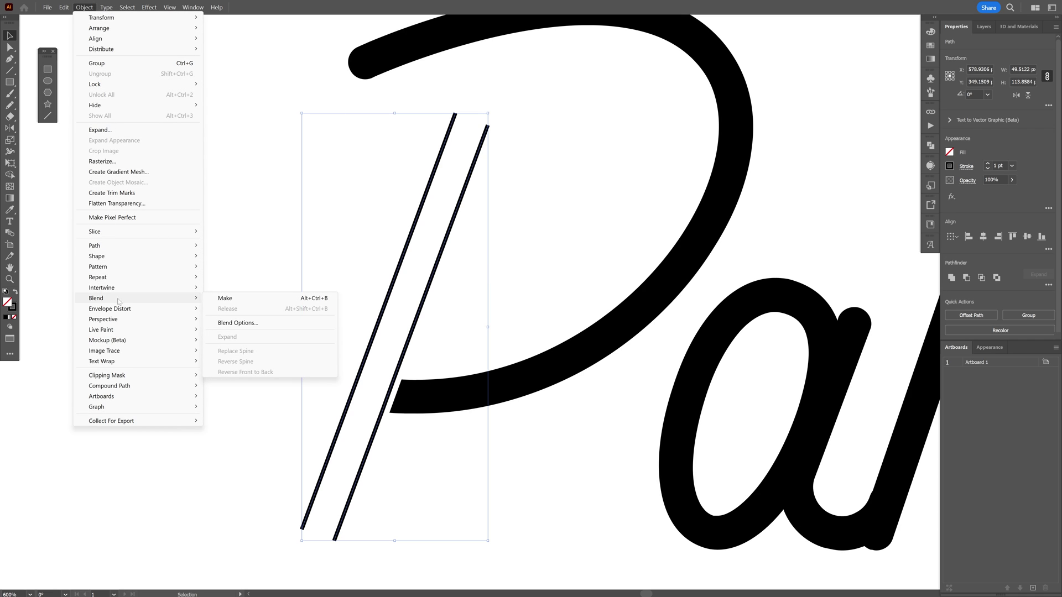
{"action": "left_click", "coordinate": [226, 299]}
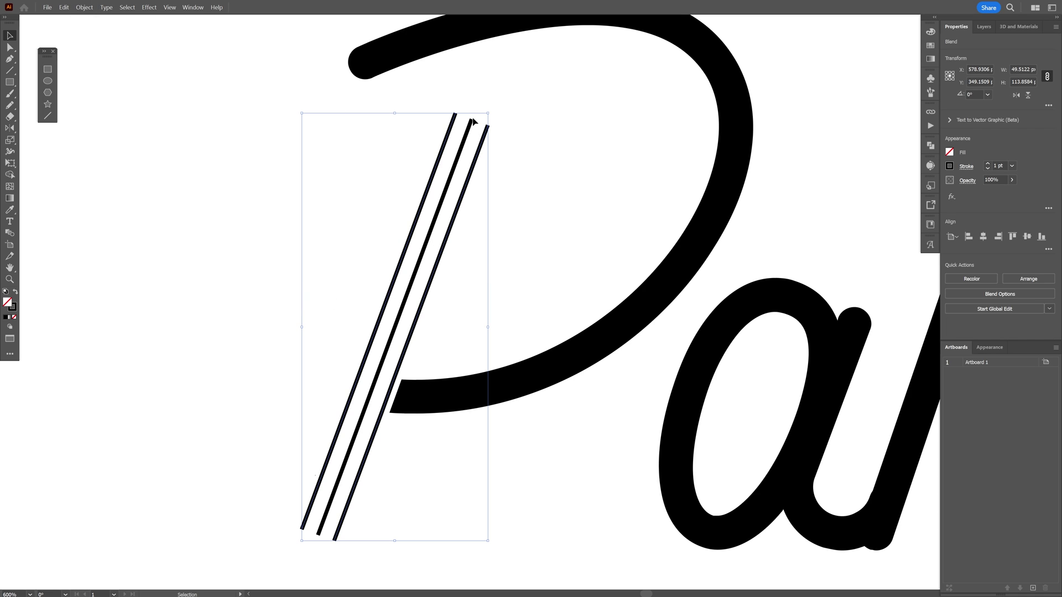
{"action": "key", "text": "w"}
{"action": "key", "text": "Return"}
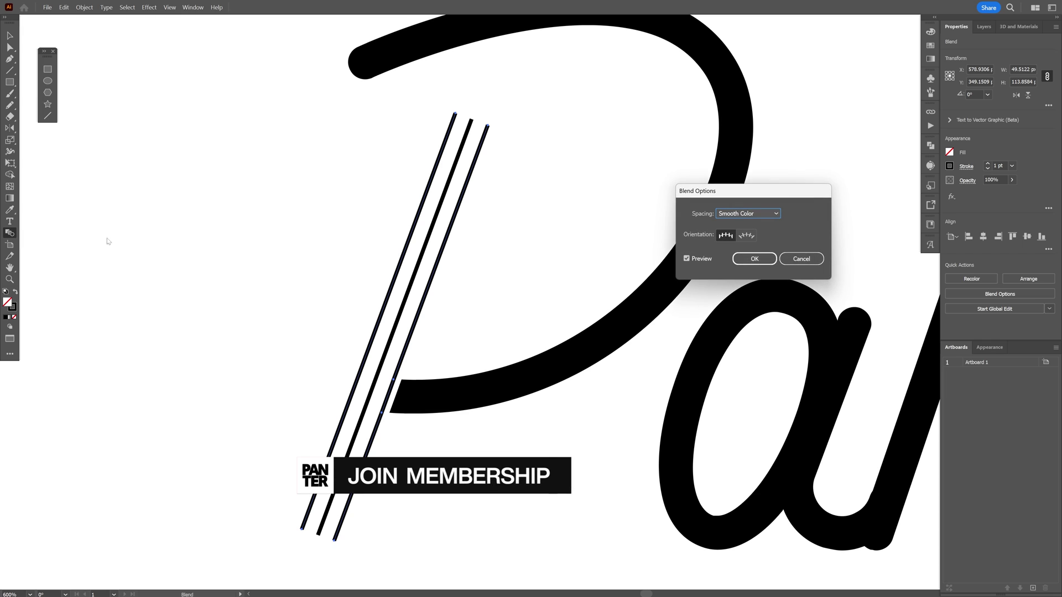
{"action": "left_click", "coordinate": [748, 213]}
{"action": "left_click", "coordinate": [736, 231]}
{"action": "left_click", "coordinate": [803, 213]}
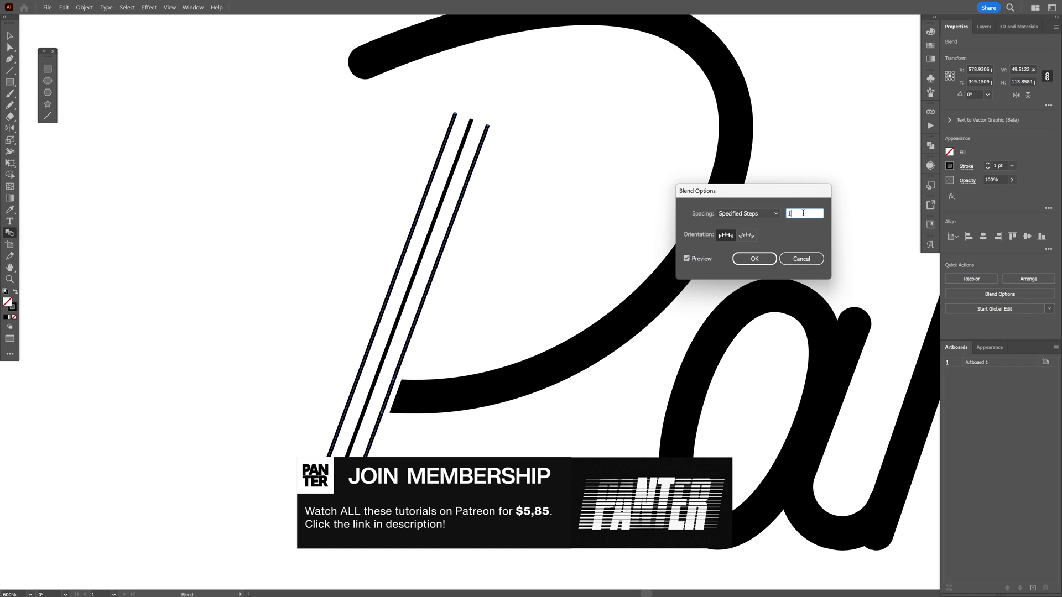
{"action": "left_click", "coordinate": [754, 258]}
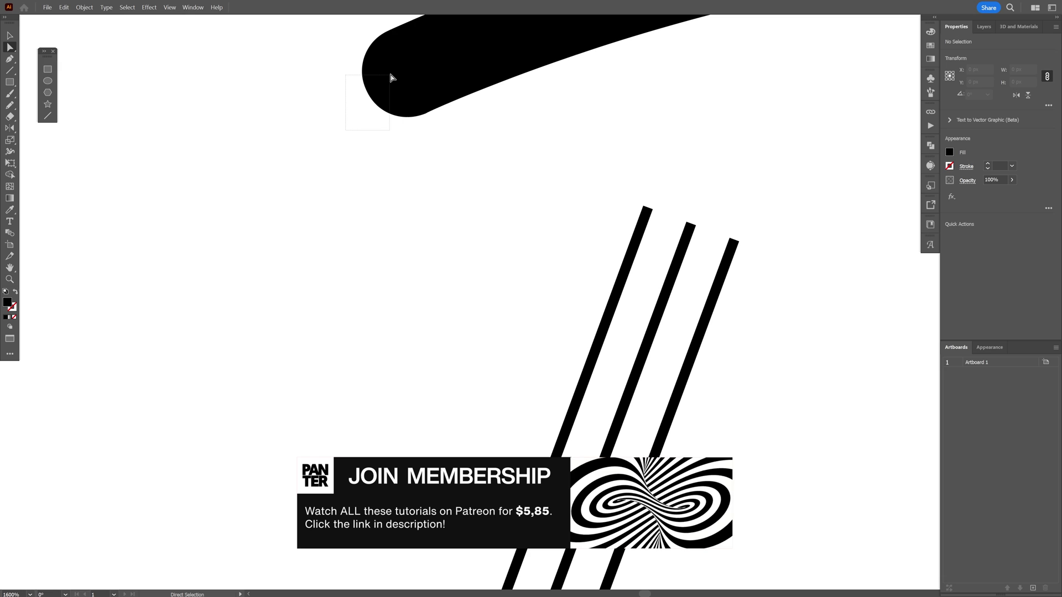
- Turn the P's bowl into two open edge lines with a 1 pt black stroke and no fill
{"action": "left_click", "coordinate": [391, 78]}
{"action": "scroll", "coordinate": [391, 78], "scroll_direction": "up", "scroll_amount": 3}
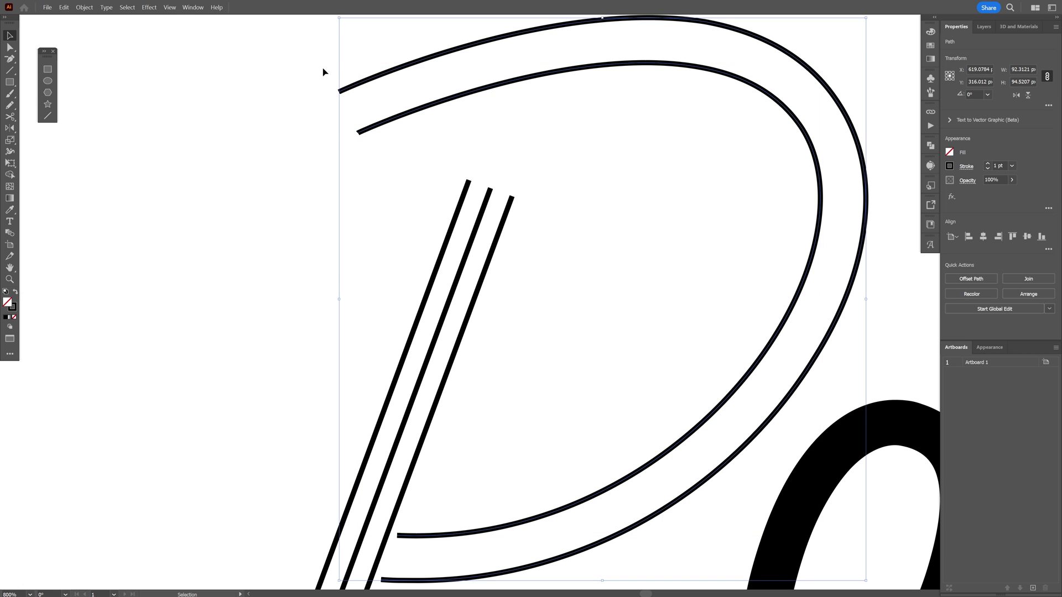
- Blend the bowl's two edge lines to produce a centre line between them
{"action": "left_click", "coordinate": [84, 7]}
{"action": "mouse_move", "coordinate": [127, 301]}
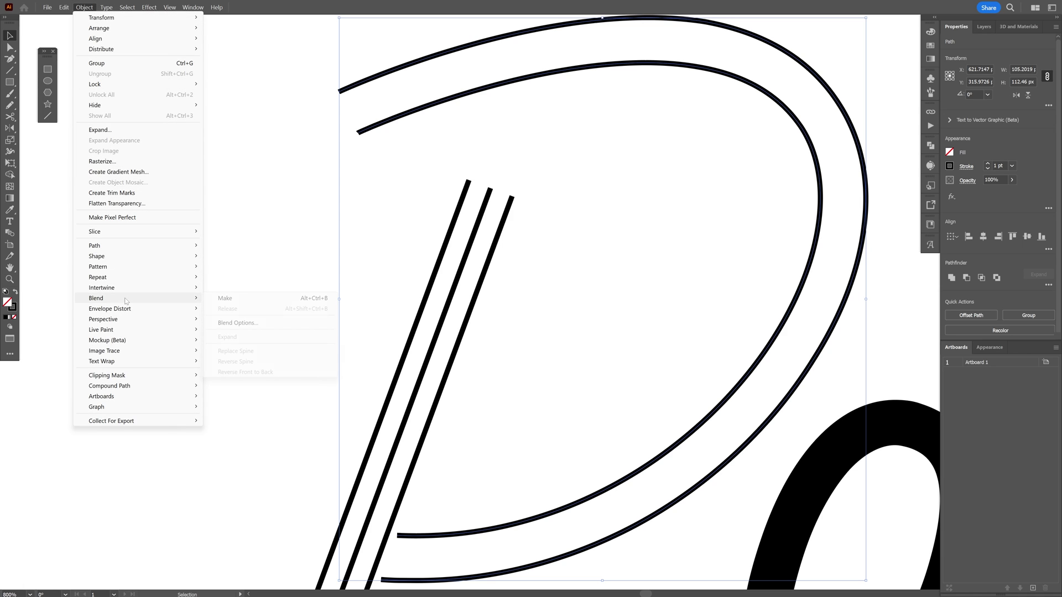
{"action": "left_click", "coordinate": [238, 298]}
{"action": "key", "text": "ctrl+plus"}
{"action": "key", "text": "ctrl+plus"}
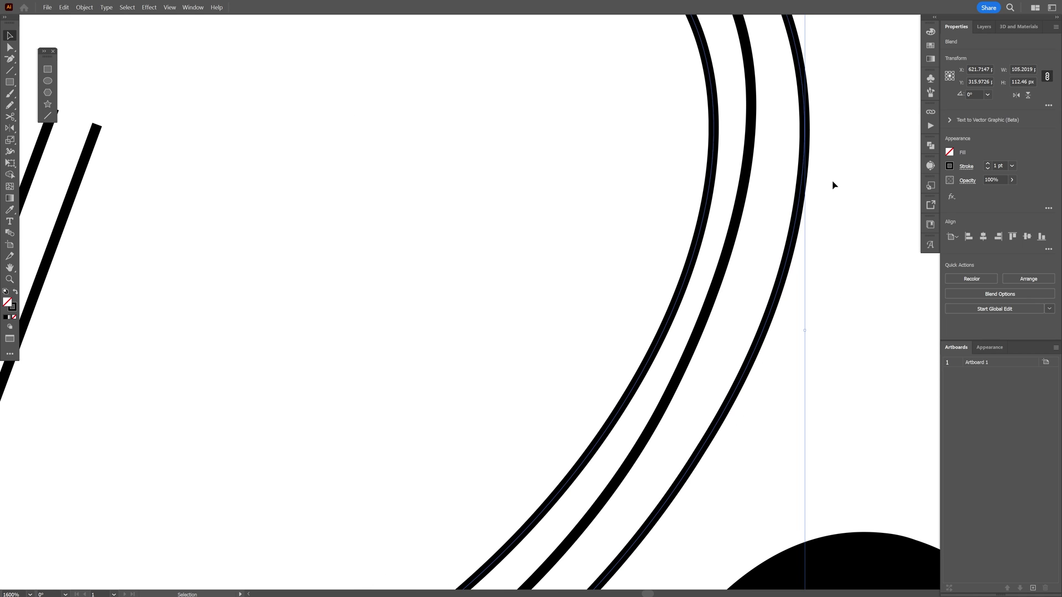
{"action": "key", "text": "ctrl+minus"}
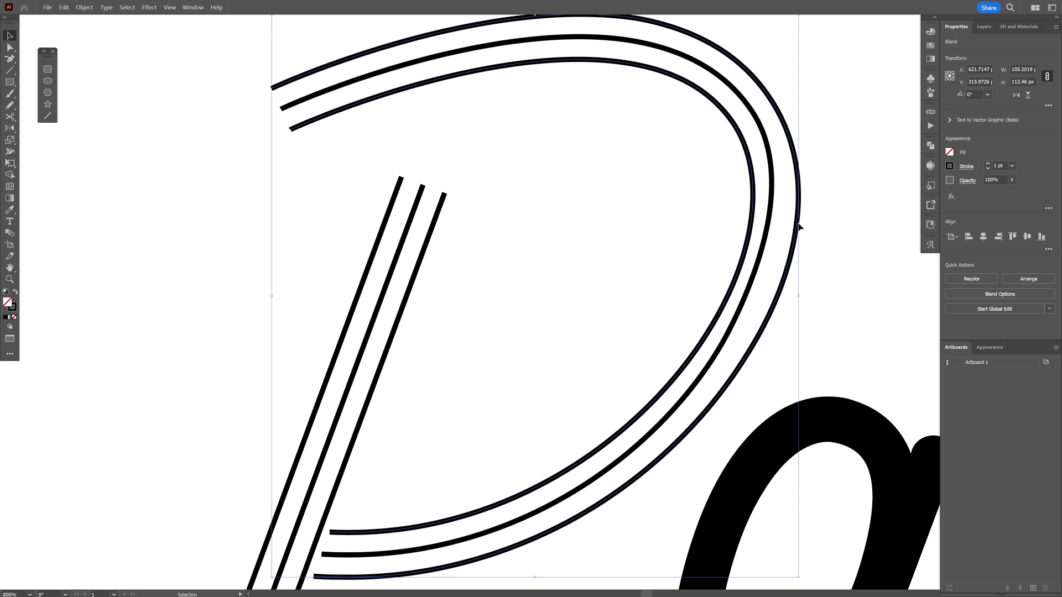
- Expand the blends of the P's stem and bowl and ungroup the result into separate paths
{"action": "key", "text": "ctrl+minus"}
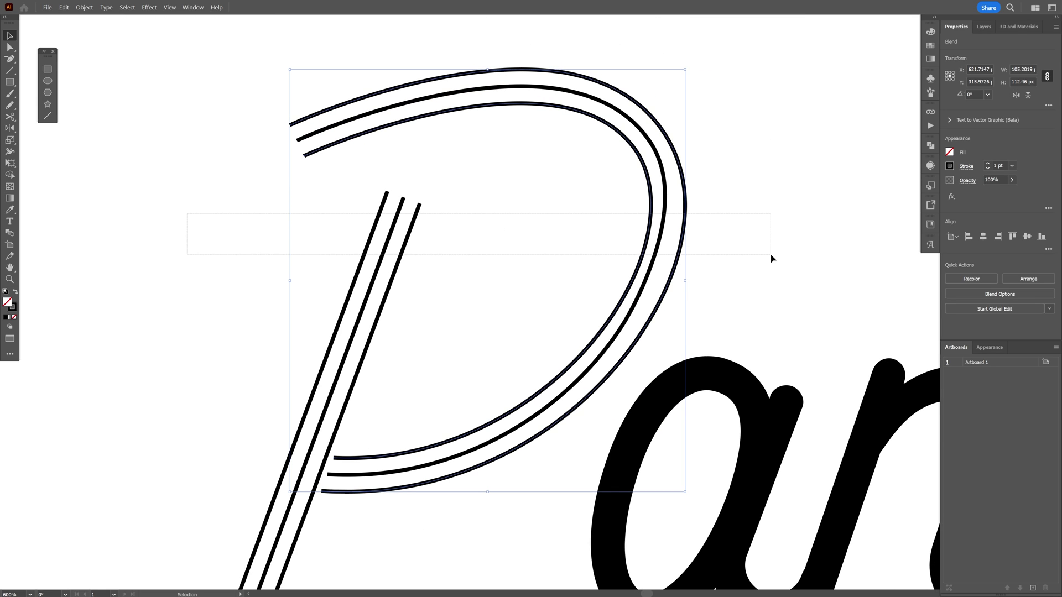
{"action": "left_click_drag", "start_coordinate": [771, 255], "coordinate": [772, 256]}
{"action": "left_click", "coordinate": [84, 7]}
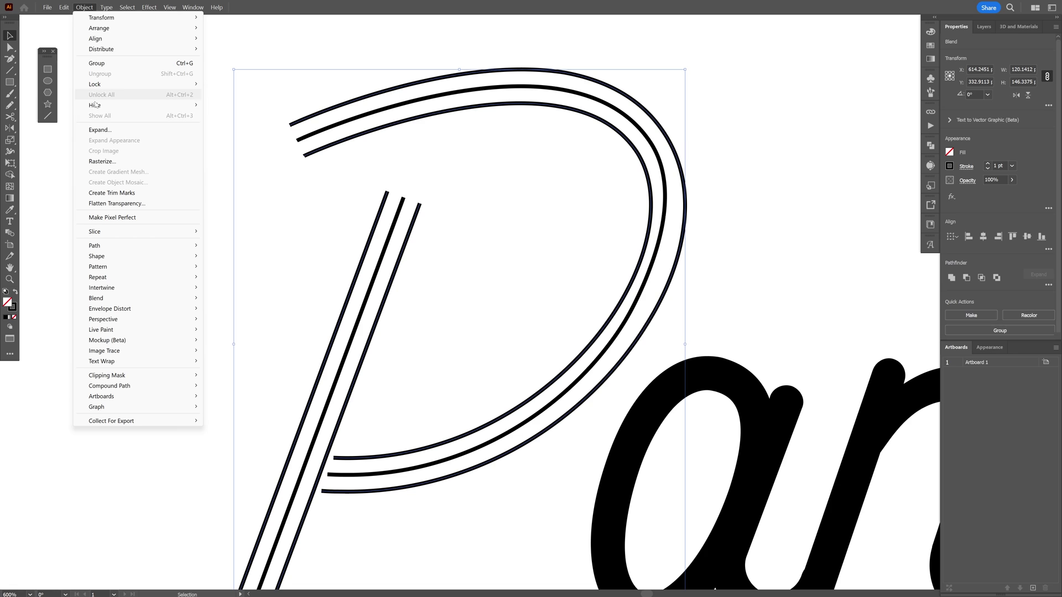
{"action": "left_click", "coordinate": [116, 131]}
{"action": "left_click", "coordinate": [500, 347]}
{"action": "right_click", "coordinate": [432, 247]}
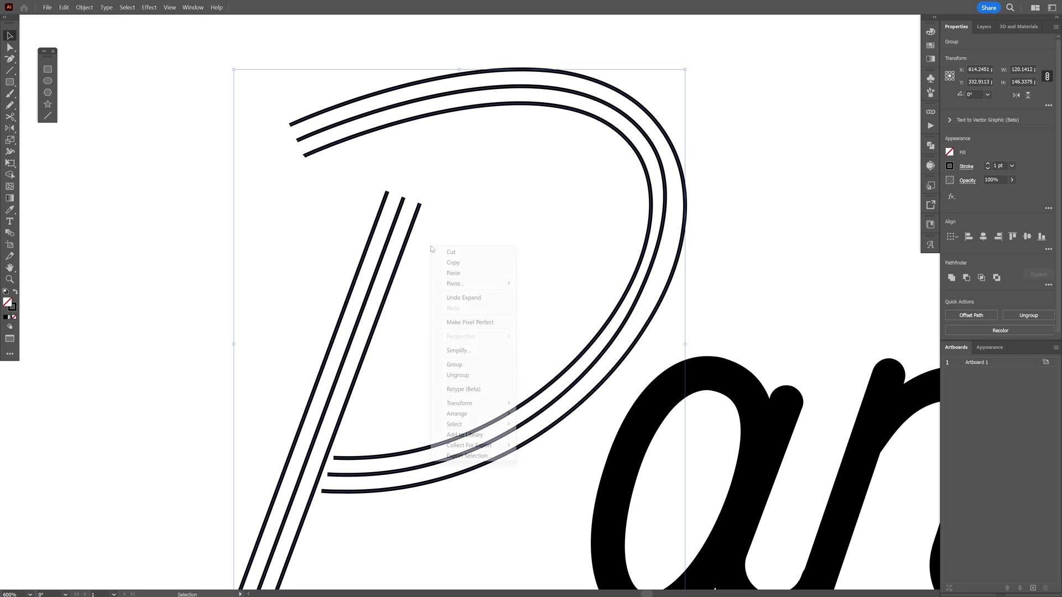
{"action": "left_click", "coordinate": [466, 376]}
{"action": "left_click", "coordinate": [467, 310]}
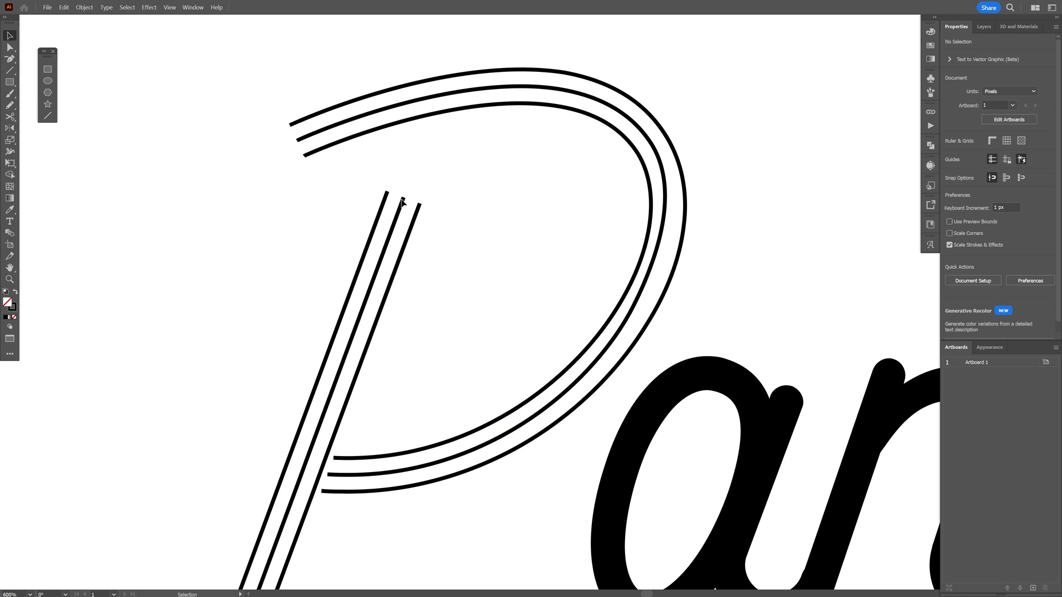
- Delete the outer edge lines of the P's stem and bowl, keeping only their centre lines
{"action": "left_click", "coordinate": [402, 201]}
{"action": "left_click", "coordinate": [418, 209]}
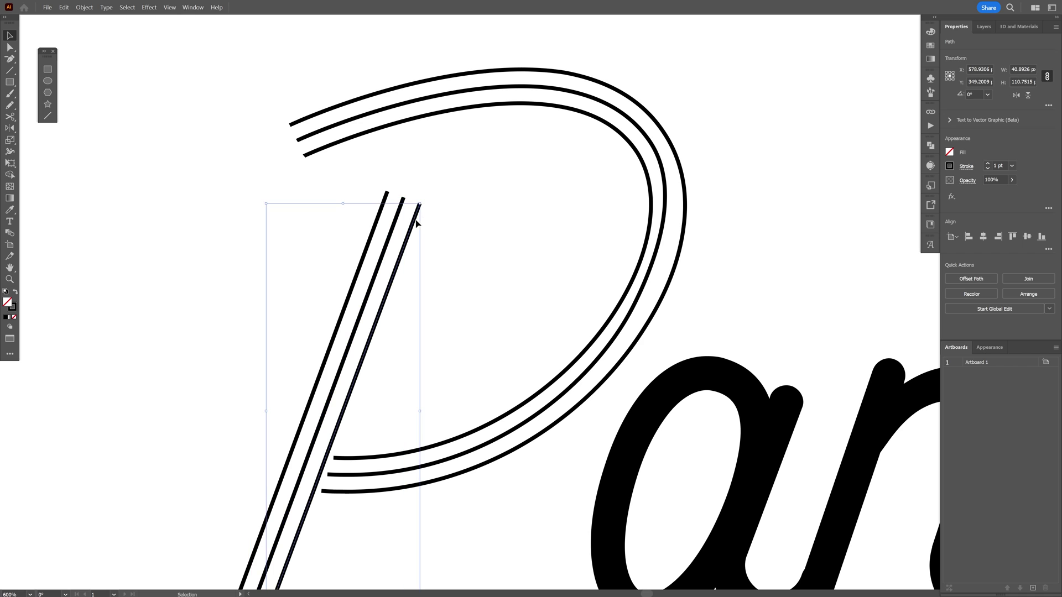
{"action": "left_click", "coordinate": [383, 205], "text": "shift"}
{"action": "key", "text": "Delete"}
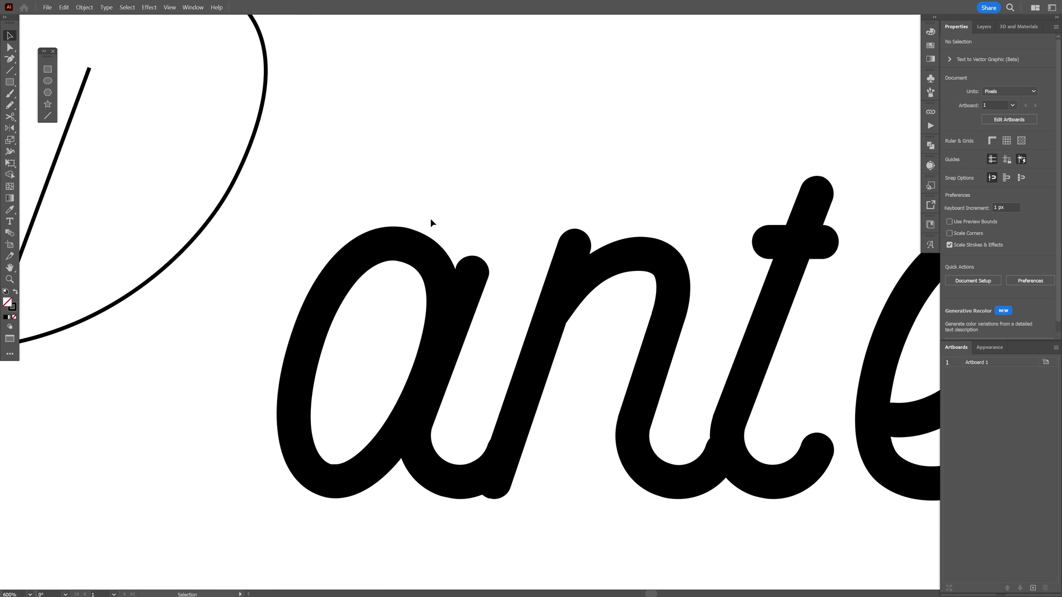
{"action": "scroll", "coordinate": [430, 222], "scroll_direction": "down", "scroll_amount": 3}
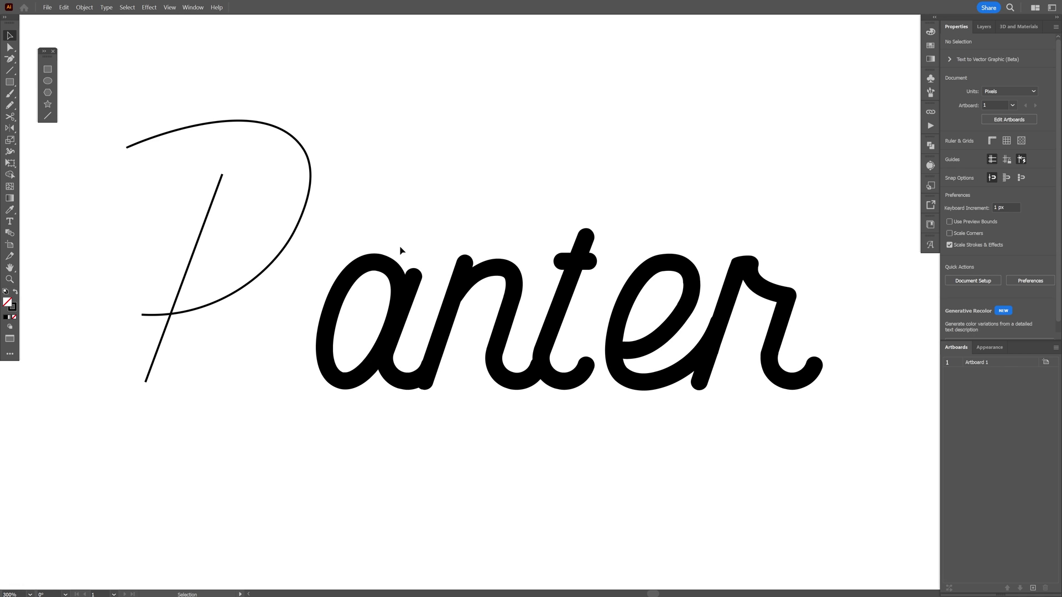
- Draw a circle about 80 px in diameter with a black fill and no stroke in an empty area
{"action": "scroll", "coordinate": [670, 220], "scroll_direction": "down", "scroll_amount": 3}
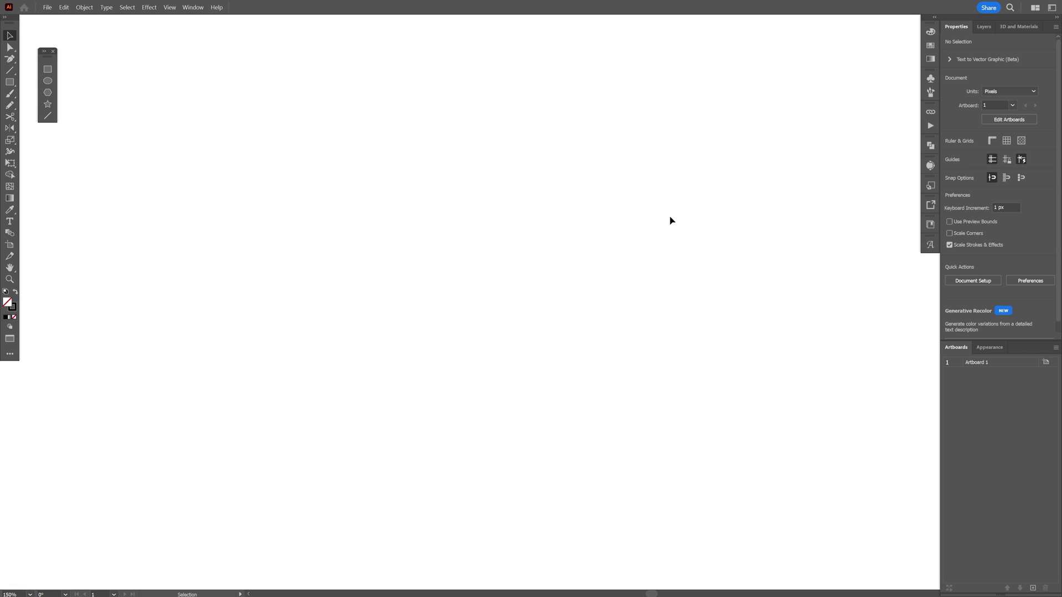
{"action": "left_click", "coordinate": [15, 293]}
{"action": "left_click", "coordinate": [13, 308]}
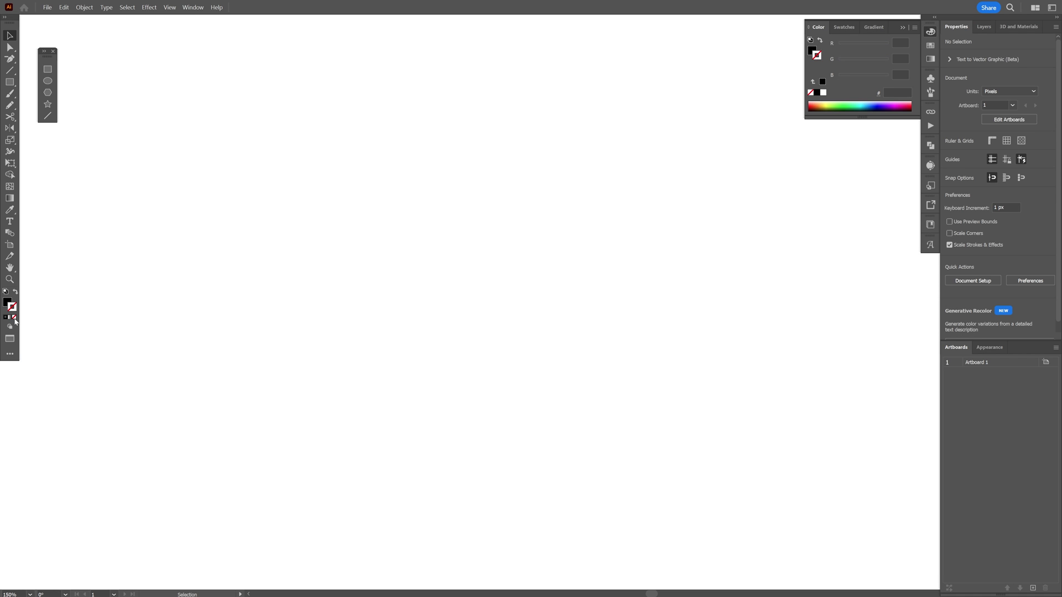
{"action": "left_click", "coordinate": [8, 302]}
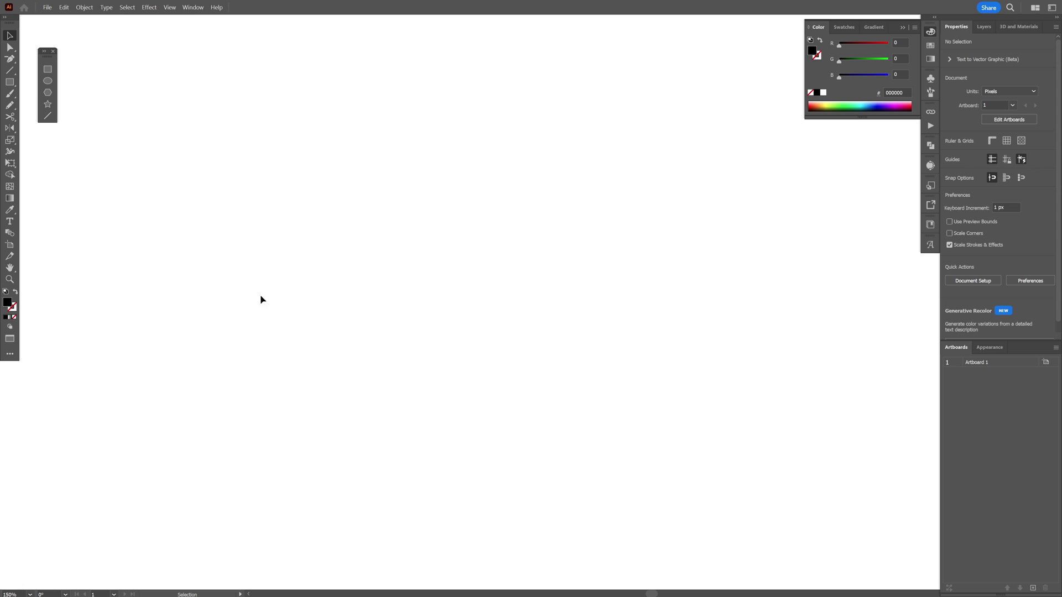
{"action": "left_click", "coordinate": [48, 81]}
{"action": "left_click_drag", "start_coordinate": [359, 254], "coordinate": [400, 273]}
{"action": "key", "text": "v"}
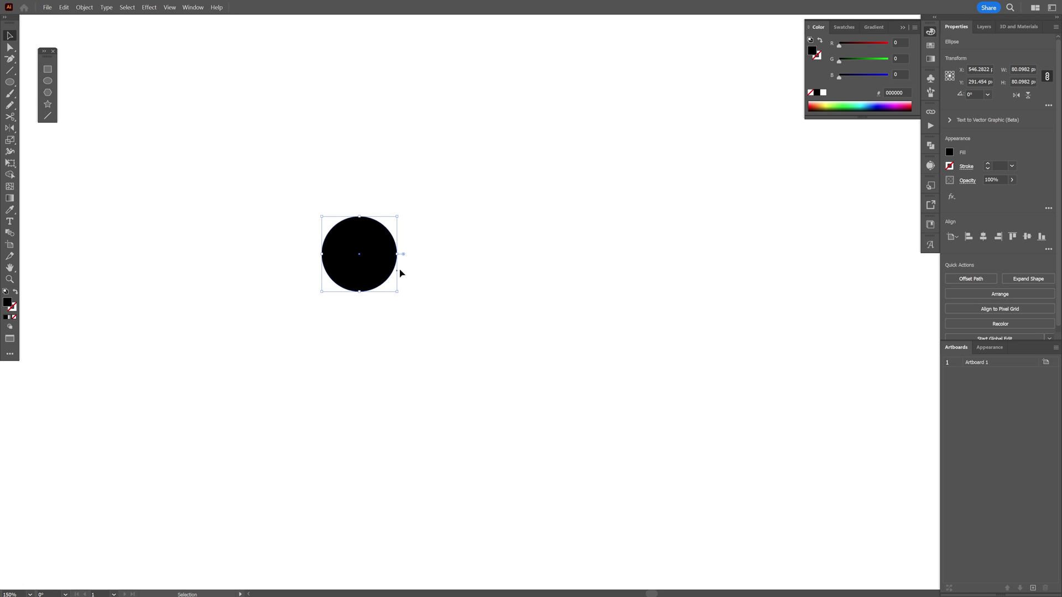
- Fill the circle with a linear gradient from blue to magenta, picking both stop colours from the swatches
{"action": "left_click", "coordinate": [929, 60]}
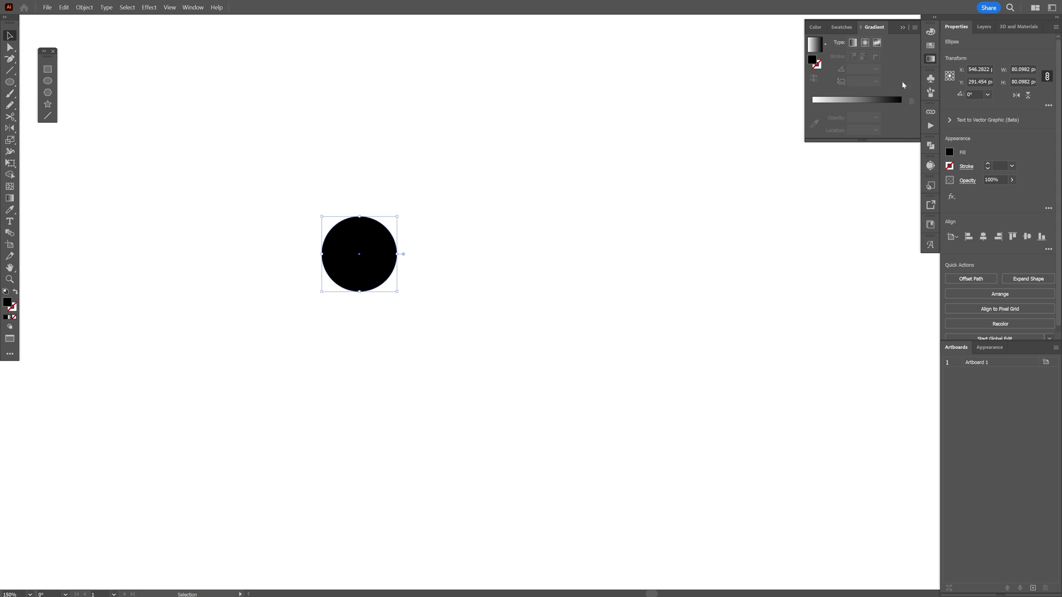
{"action": "left_click", "coordinate": [865, 101]}
{"action": "double_click", "coordinate": [812, 117]}
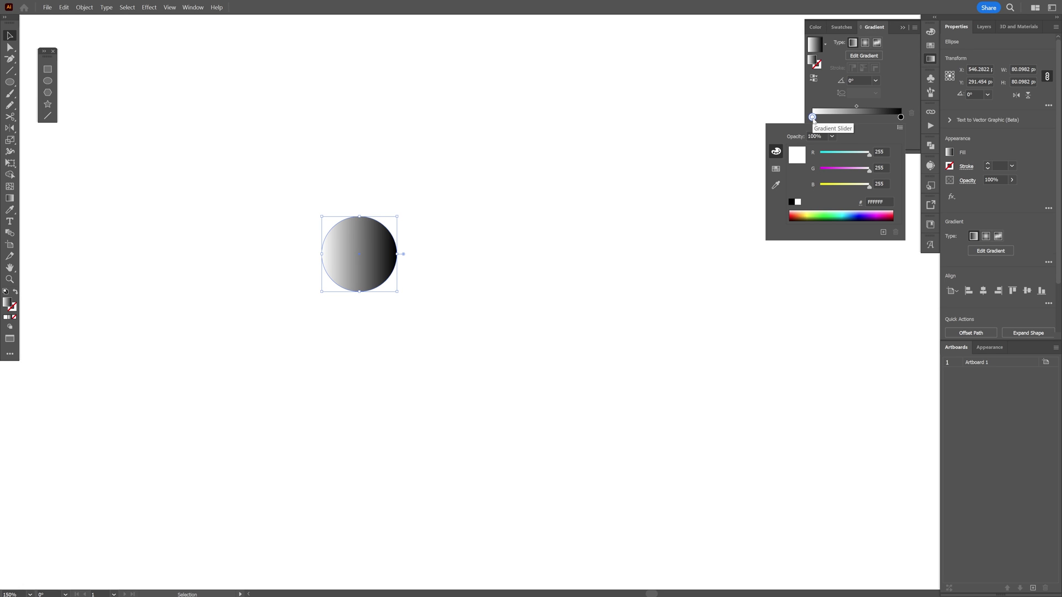
{"action": "left_click", "coordinate": [776, 170]}
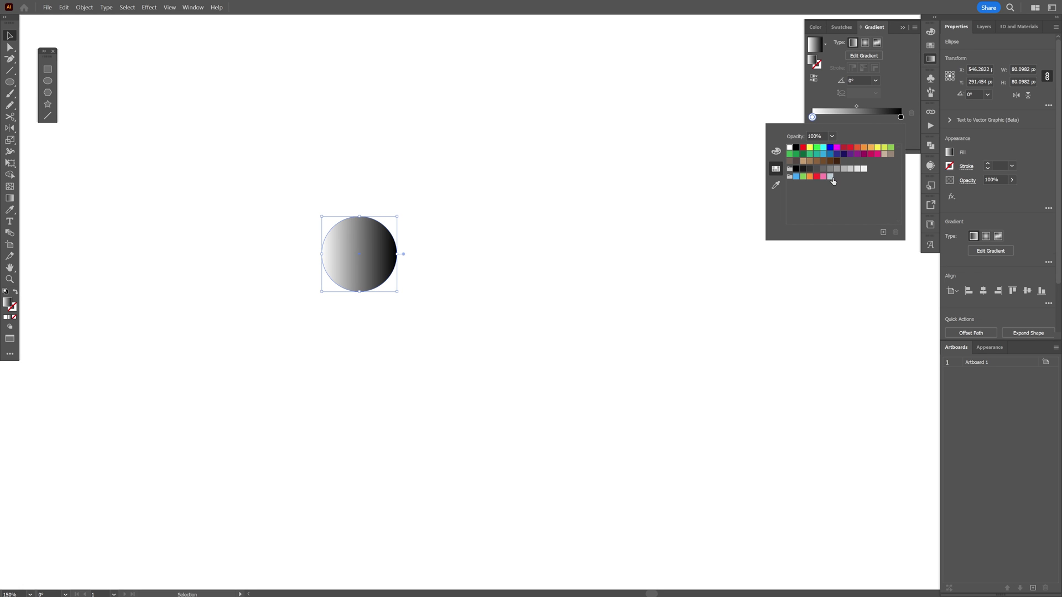
{"action": "left_click", "coordinate": [825, 156]}
{"action": "double_click", "coordinate": [901, 117]}
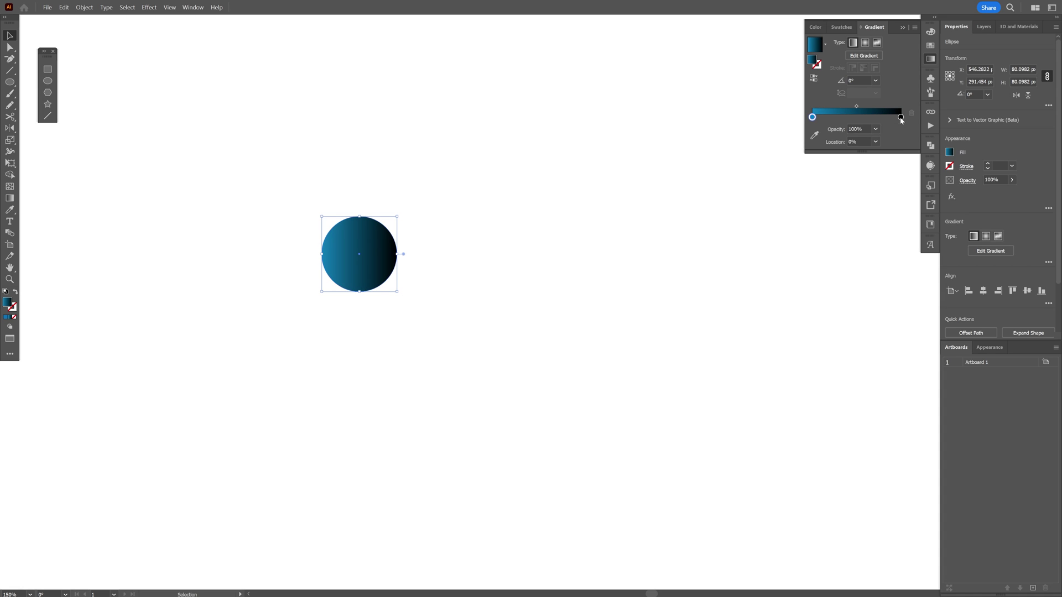
{"action": "left_click", "coordinate": [776, 169]}
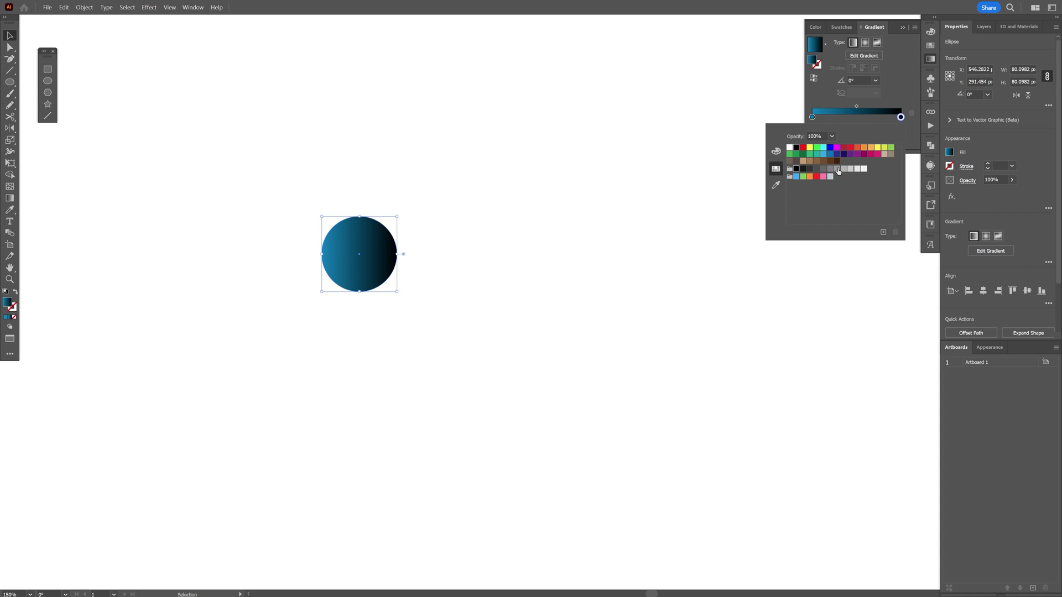
{"action": "left_click", "coordinate": [879, 158]}
- Duplicate the gradient circle about 274 px to its right and make a blend between the two circles
{"action": "left_click", "coordinate": [354, 267]}
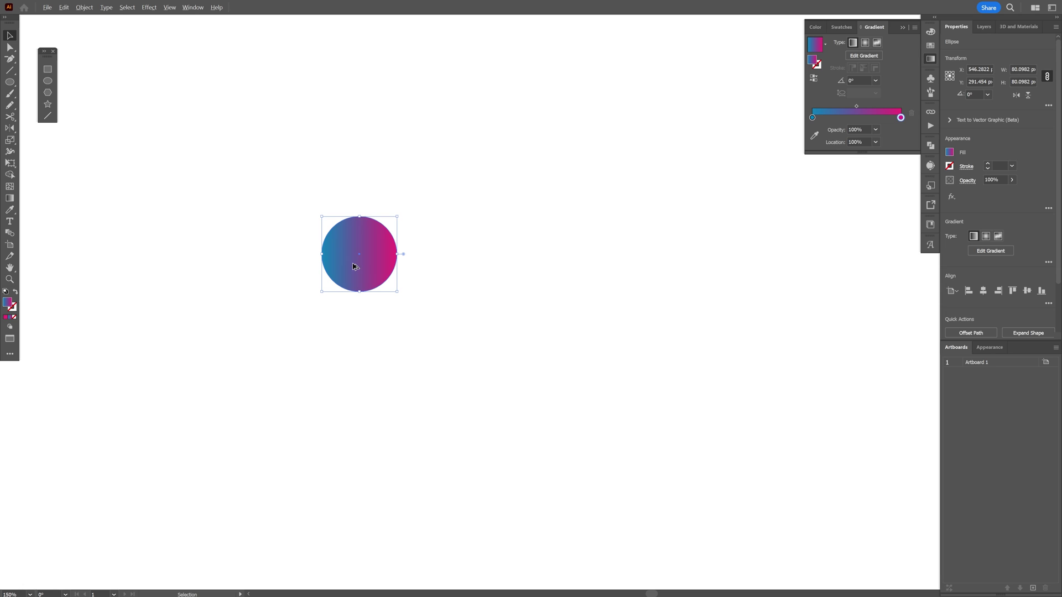
{"action": "left_click_drag", "start_coordinate": [355, 268], "coordinate": [613, 268]}
{"action": "left_click", "coordinate": [713, 342]}
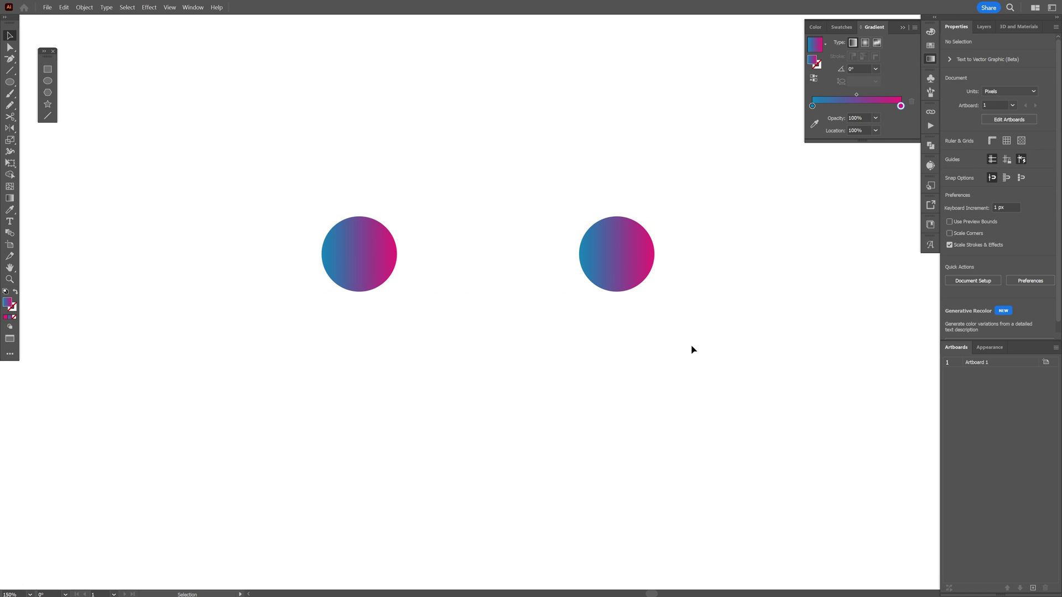
{"action": "left_click_drag", "start_coordinate": [478, 292], "coordinate": [303, 246]}
{"action": "left_click", "coordinate": [84, 7]}
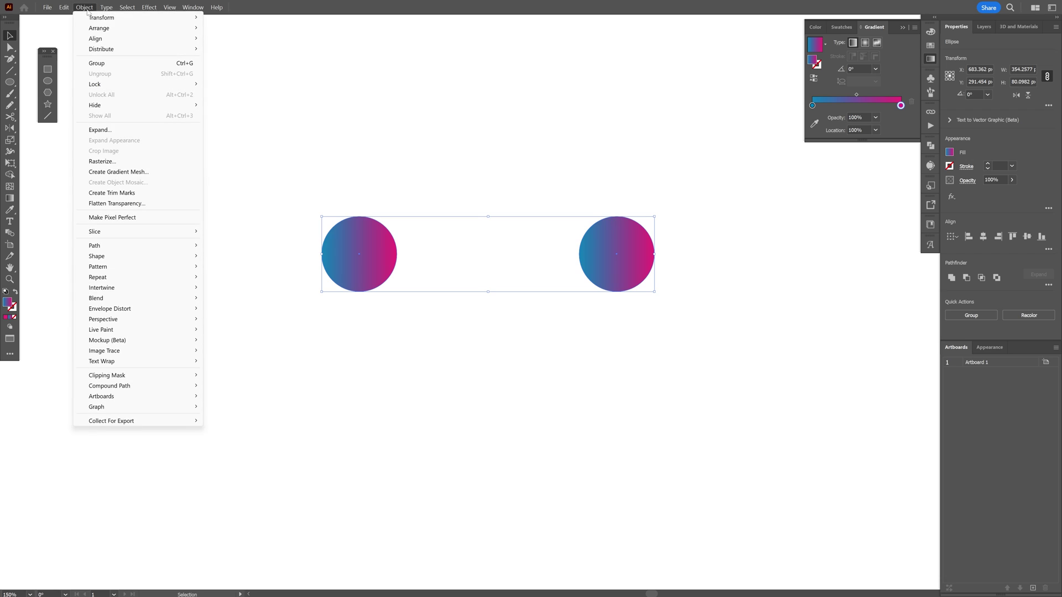
{"action": "mouse_move", "coordinate": [110, 299]}
{"action": "left_click", "coordinate": [224, 297]}
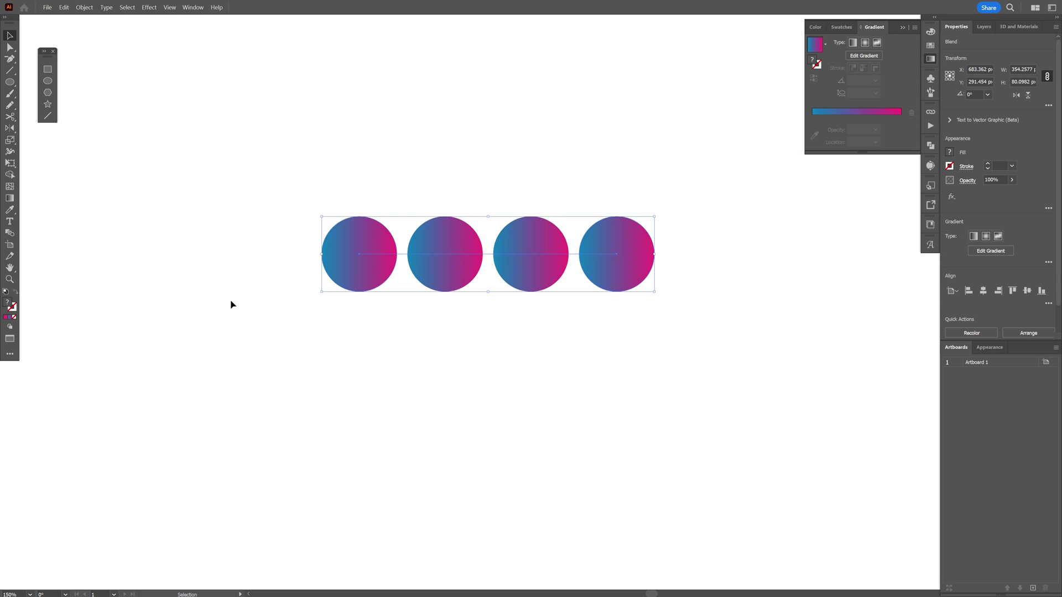
- Set the blend spacing to Specified Steps with enough steps to merge the circles into a smooth tube
{"action": "double_click", "coordinate": [9, 232]}
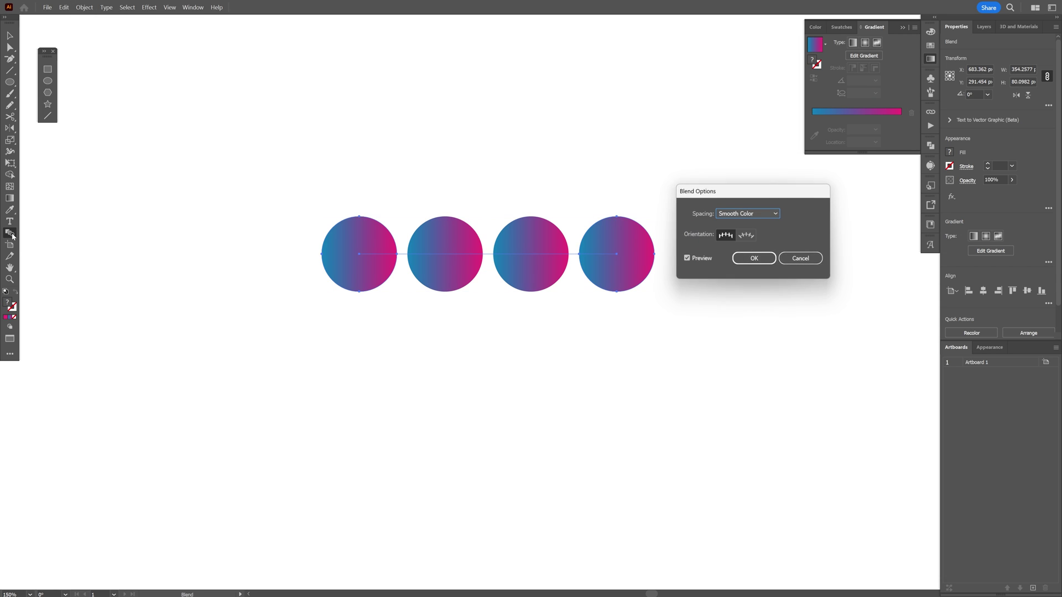
{"action": "left_click", "coordinate": [727, 220]}
{"action": "left_click", "coordinate": [749, 237]}
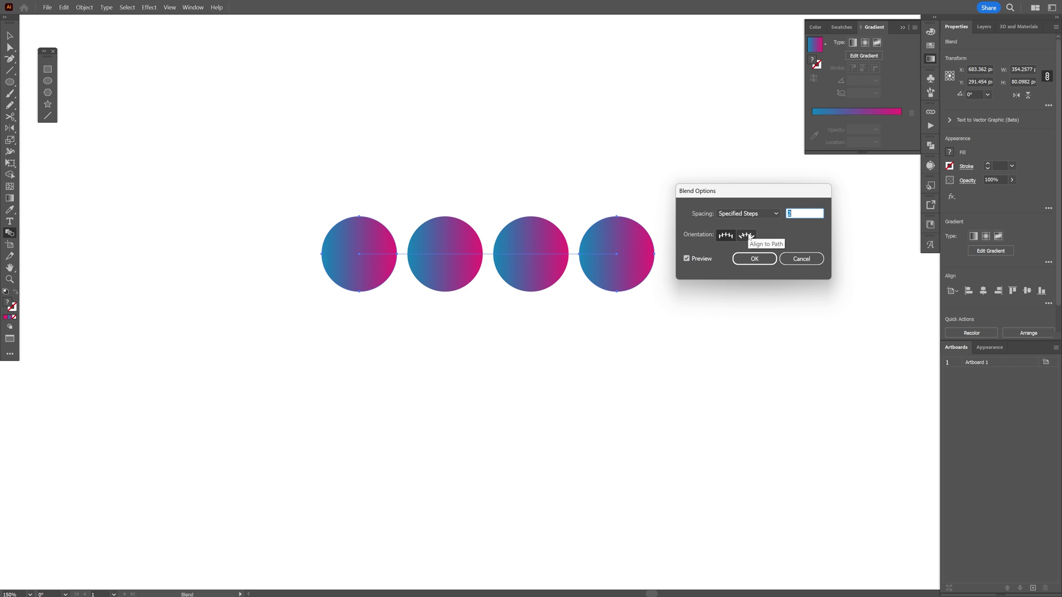
{"action": "left_click", "coordinate": [754, 259]}
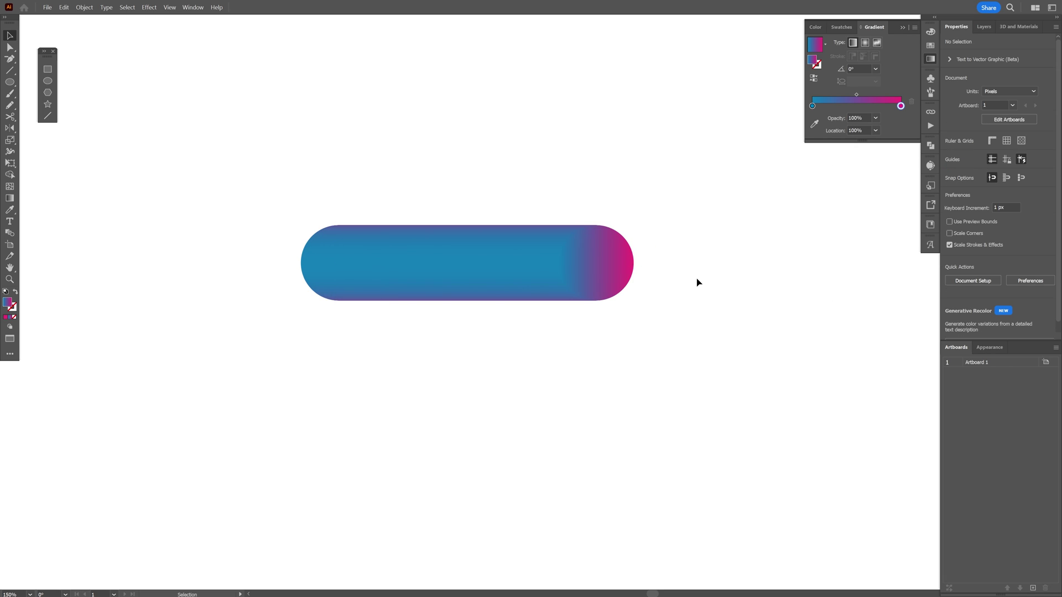
- Scale the gradient tube proportionally to about 118 px wide and place it clear of the Panter lettering, below the underline swash
{"action": "key", "text": "space"}
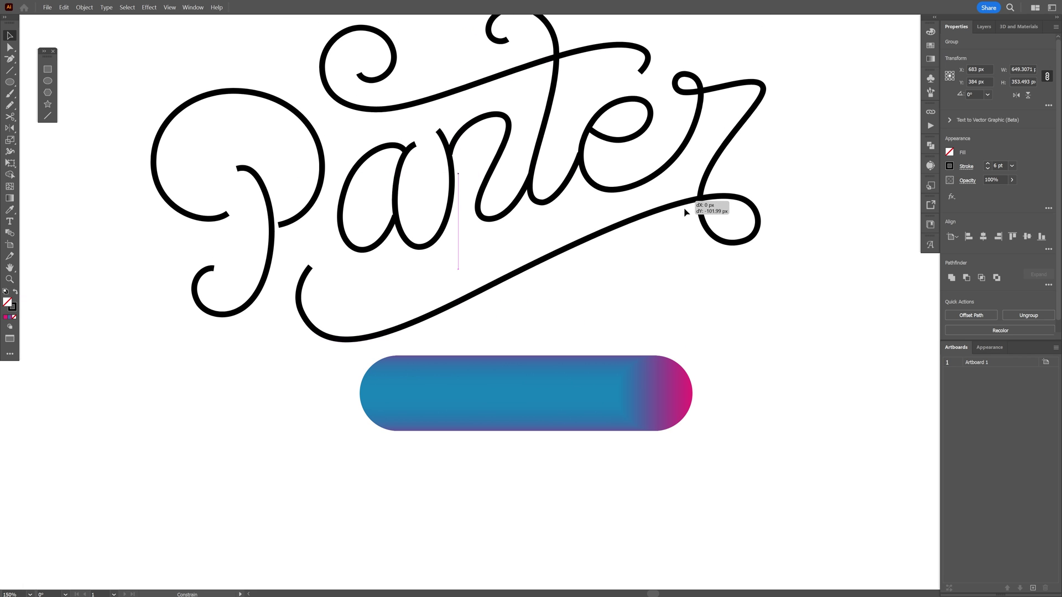
{"action": "left_click_drag", "start_coordinate": [688, 210], "coordinate": [676, 362]}
{"action": "left_click", "coordinate": [642, 383]}
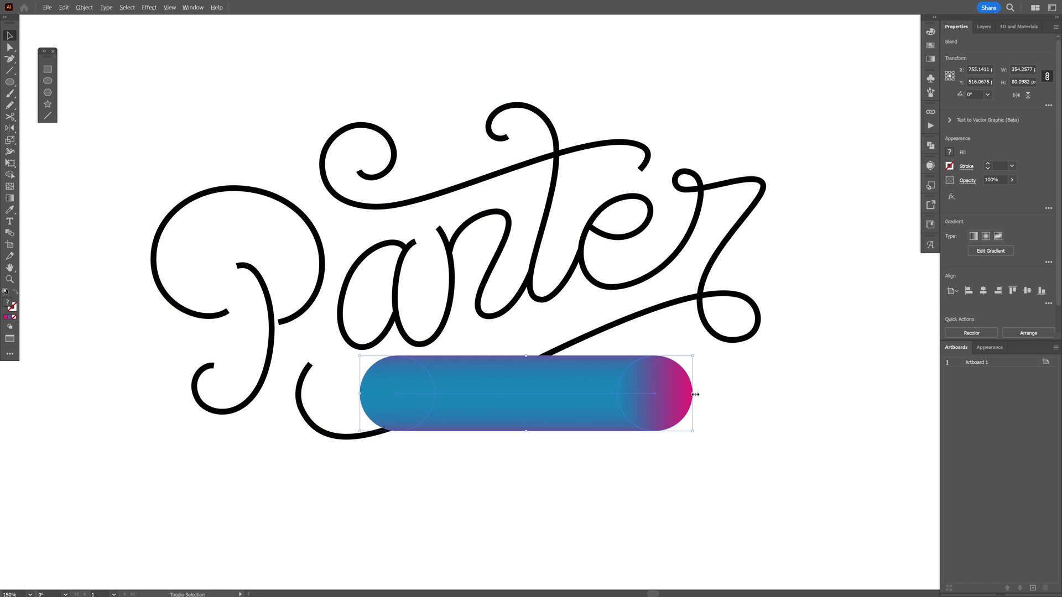
{"action": "left_click_drag", "start_coordinate": [695, 395], "coordinate": [581, 399]}
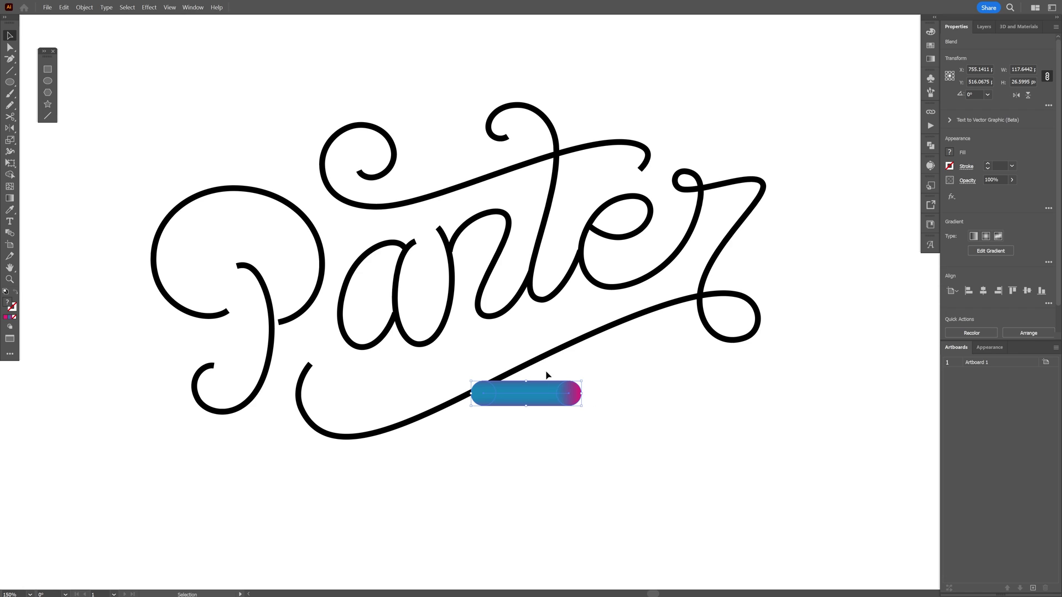
{"action": "left_click_drag", "start_coordinate": [542, 396], "coordinate": [603, 403]}
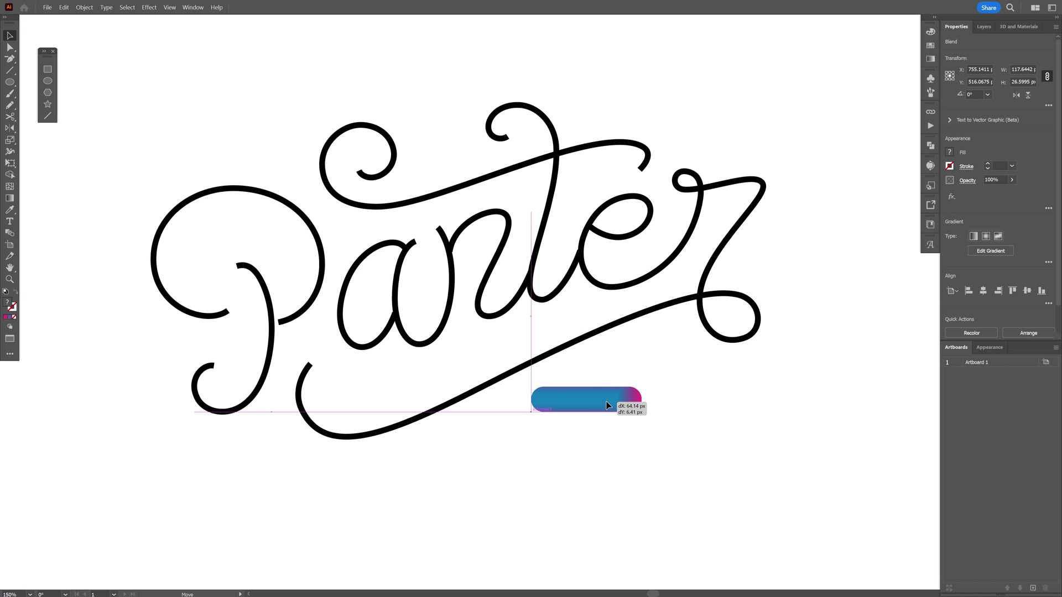
{"action": "left_click", "coordinate": [486, 429]}
{"action": "left_click_drag", "start_coordinate": [308, 306], "coordinate": [289, 265]}
{"action": "key", "text": "ctrl+z"}
{"action": "left_click_drag", "start_coordinate": [274, 327], "coordinate": [227, 333]}
{"action": "key", "text": "ctrl+z"}
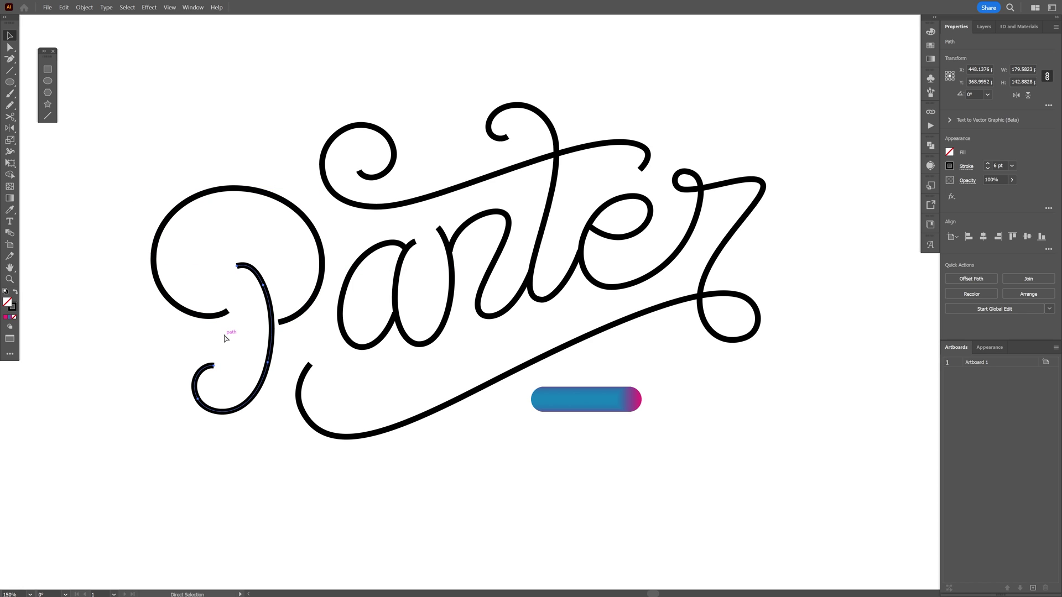
- Move the tube to the lettering's right side and duplicate it downward into an evenly spaced column of nine tubes
{"action": "left_click_drag", "start_coordinate": [585, 400], "coordinate": [858, 320]}
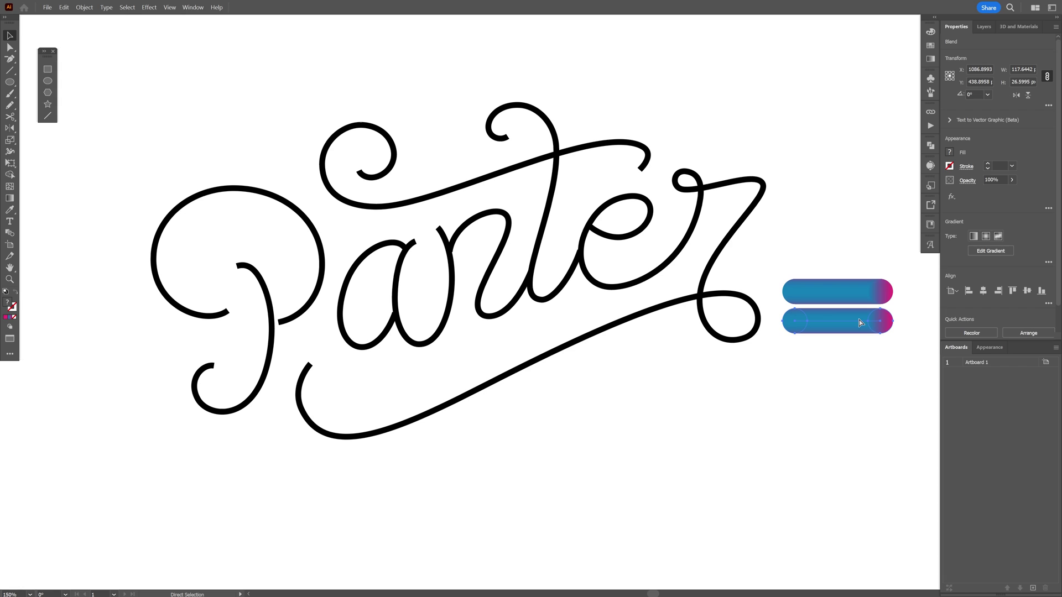
{"action": "key", "text": "ctrl+d"}
{"action": "key", "text": "ctrl+d"}
{"action": "key", "text": "ctrl+d"}
{"action": "key", "text": "ctrl+d"}
{"action": "key", "text": "ctrl+d"}
{"action": "key", "text": "ctrl+d"}
{"action": "key", "text": "ctrl+d"}
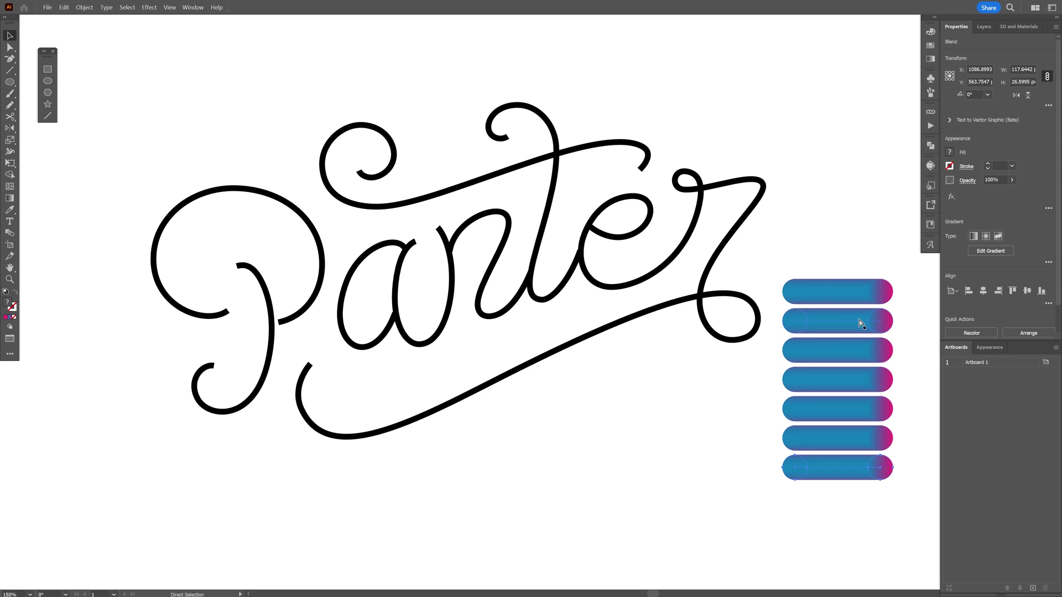
- Replace the spine of the column's topmost tube blend with the P's bowl path
{"action": "left_click_drag", "start_coordinate": [796, 249], "coordinate": [852, 300]}
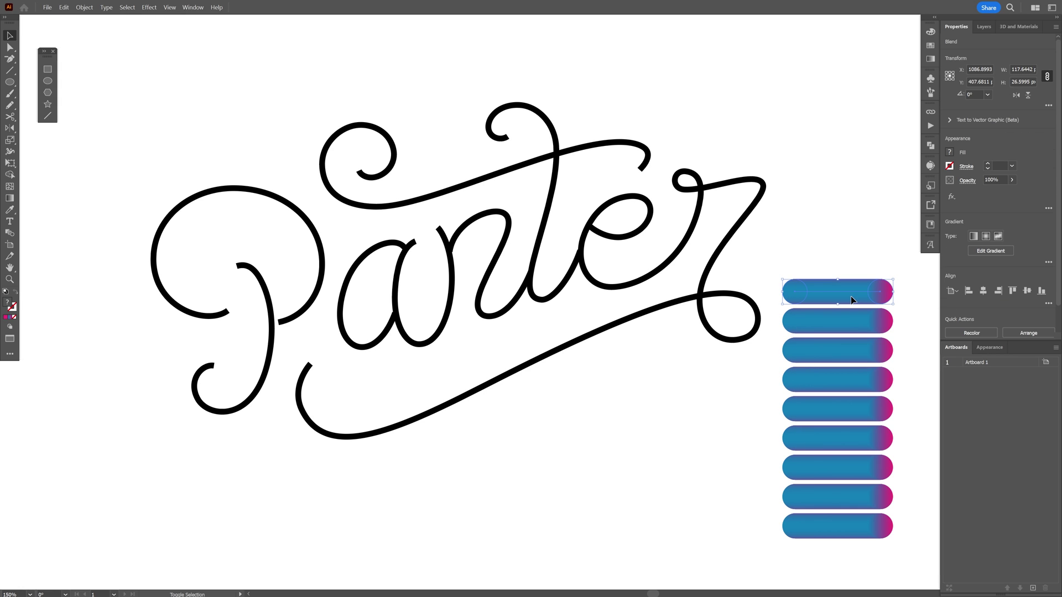
{"action": "left_click_drag", "start_coordinate": [176, 185], "coordinate": [261, 216]}
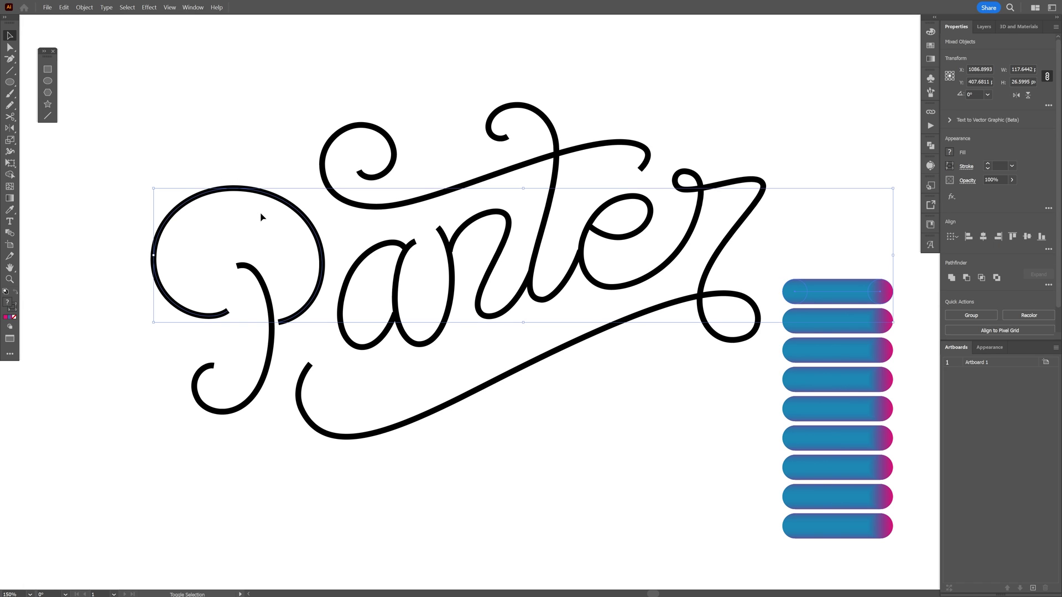
{"action": "left_click", "coordinate": [84, 8]}
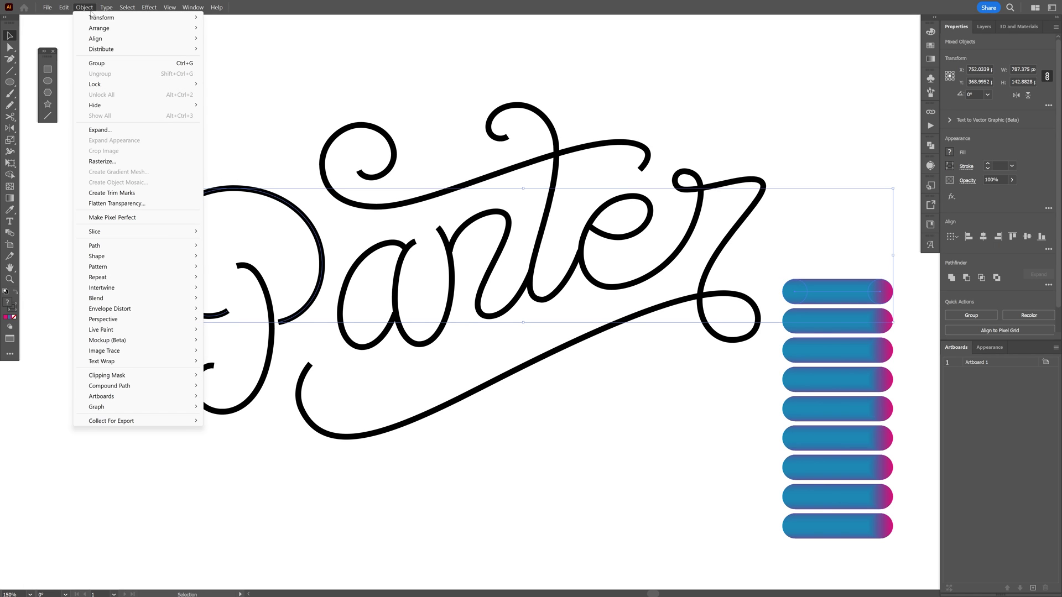
{"action": "mouse_move", "coordinate": [117, 302]}
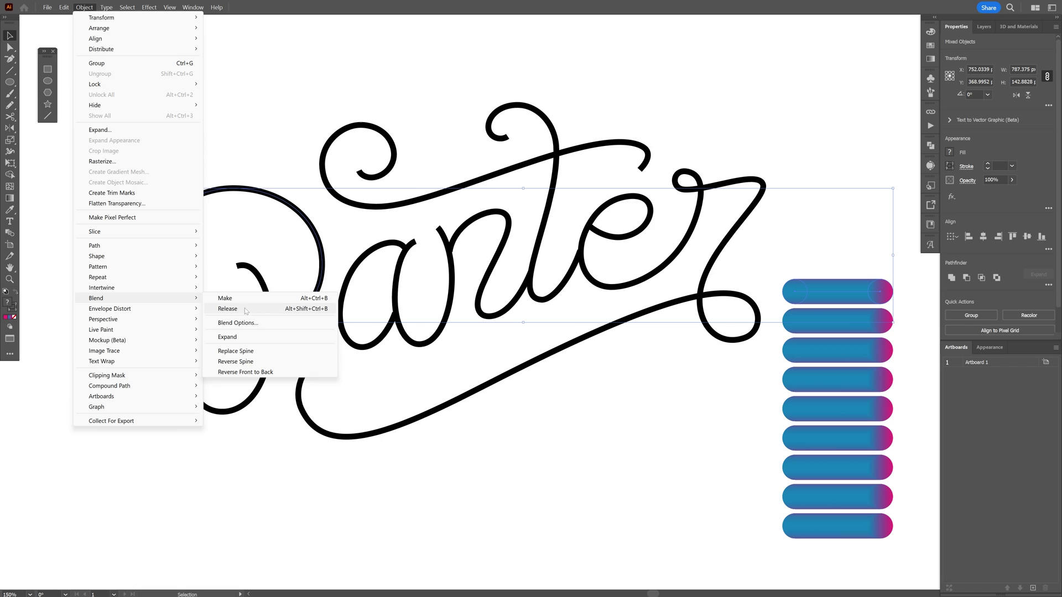
{"action": "left_click", "coordinate": [252, 352]}
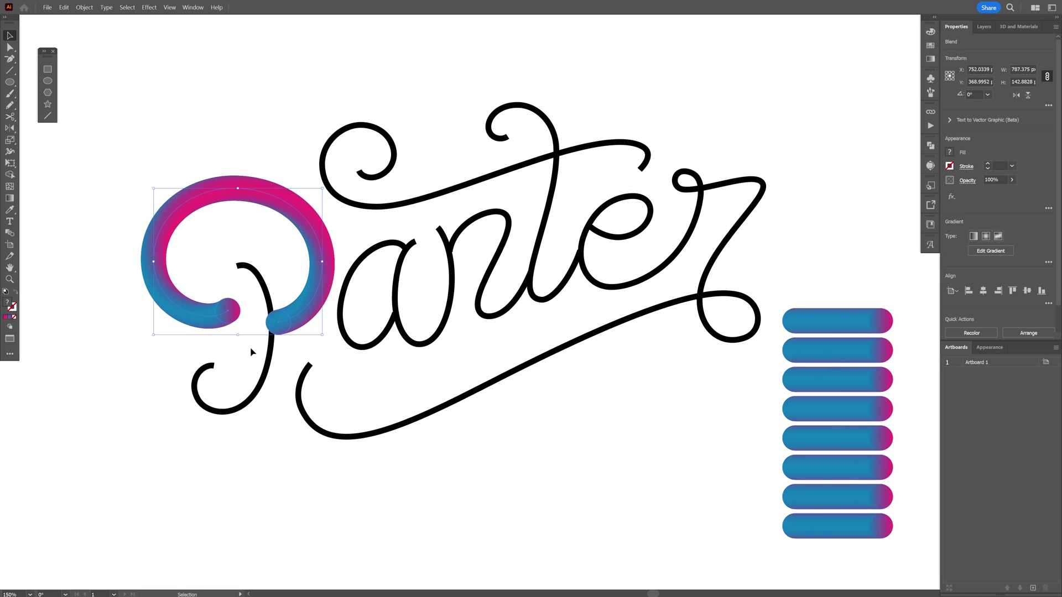
- Replace the spine of the next tube blend in the column with the P's stem path
{"action": "left_click", "coordinate": [210, 387]}
{"action": "left_click", "coordinate": [834, 314], "text": "shift"}
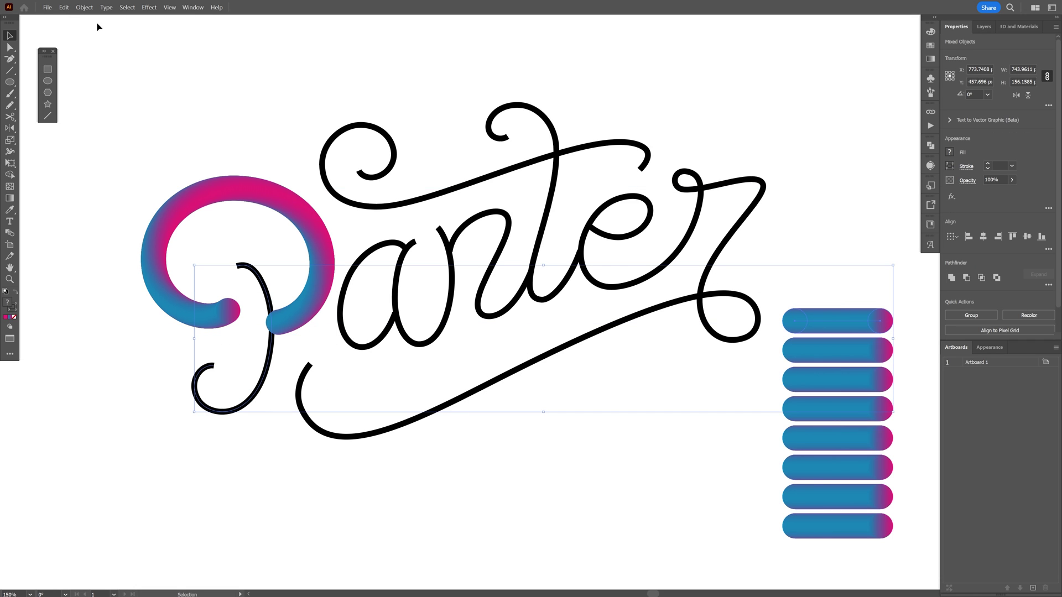
{"action": "left_click", "coordinate": [84, 7]}
{"action": "mouse_move", "coordinate": [166, 298]}
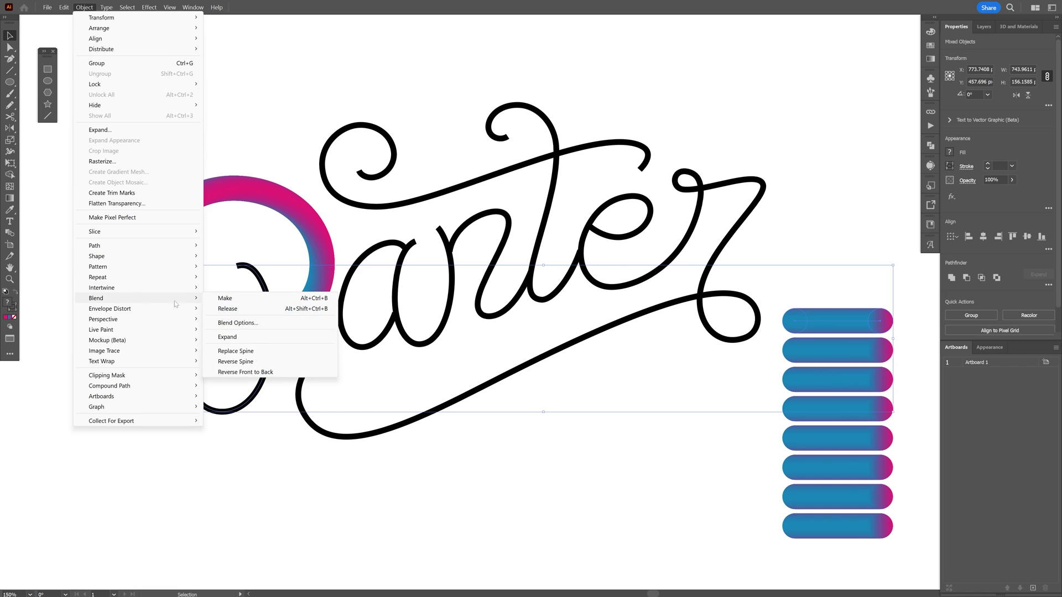
{"action": "left_click", "coordinate": [258, 350]}
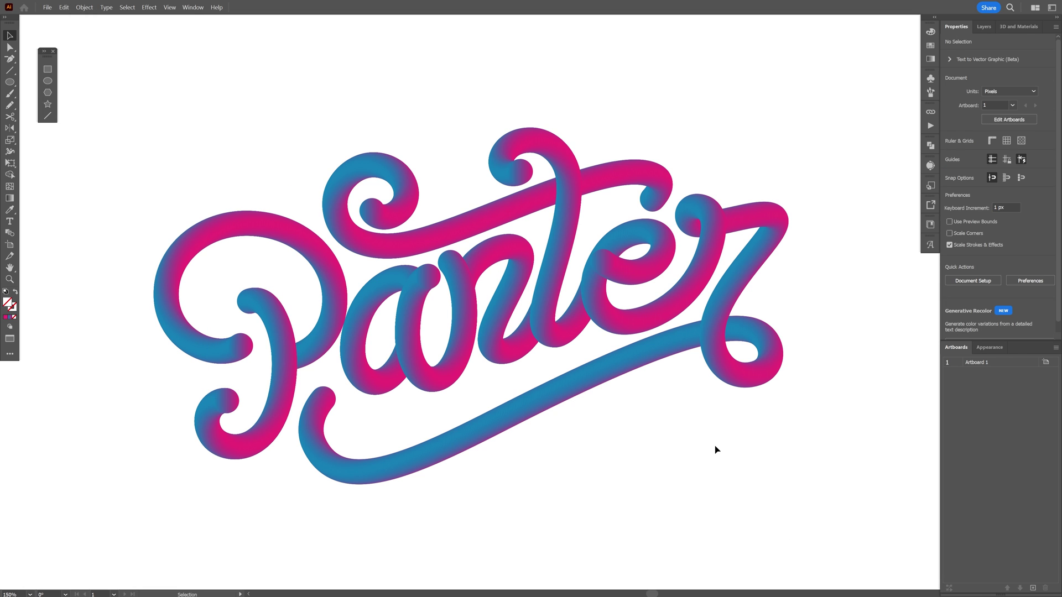
- Apply a Roughen effect to all the lettering blends with 28% relative size, detail 76/in and corner points
{"action": "left_click", "coordinate": [358, 157]}
{"action": "left_click", "coordinate": [148, 7]}
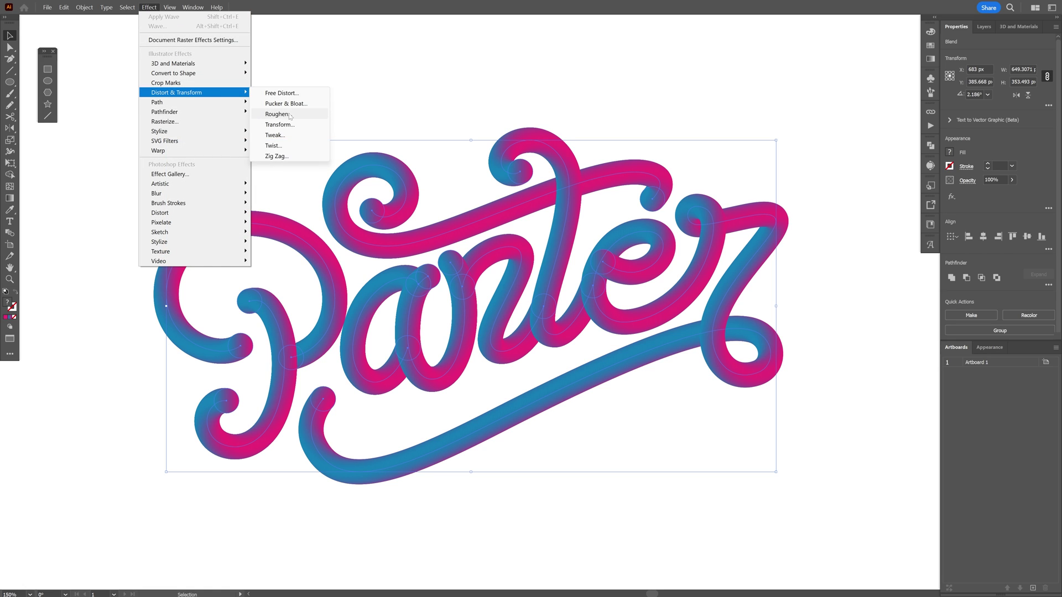
{"action": "left_click", "coordinate": [278, 114]}
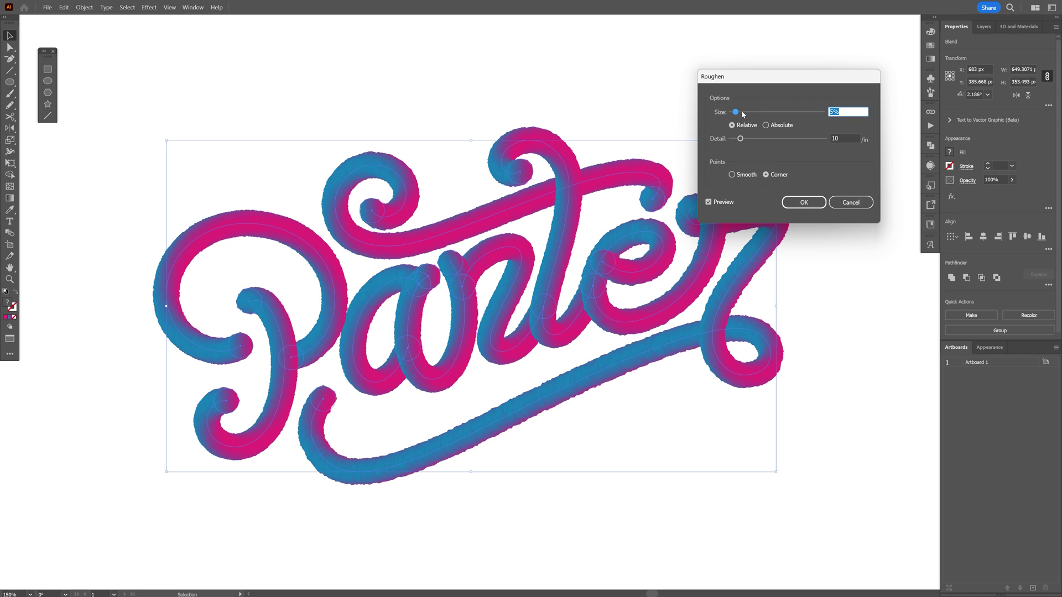
{"action": "left_click_drag", "start_coordinate": [743, 114], "coordinate": [801, 142]}
{"action": "left_click", "coordinate": [820, 201]}
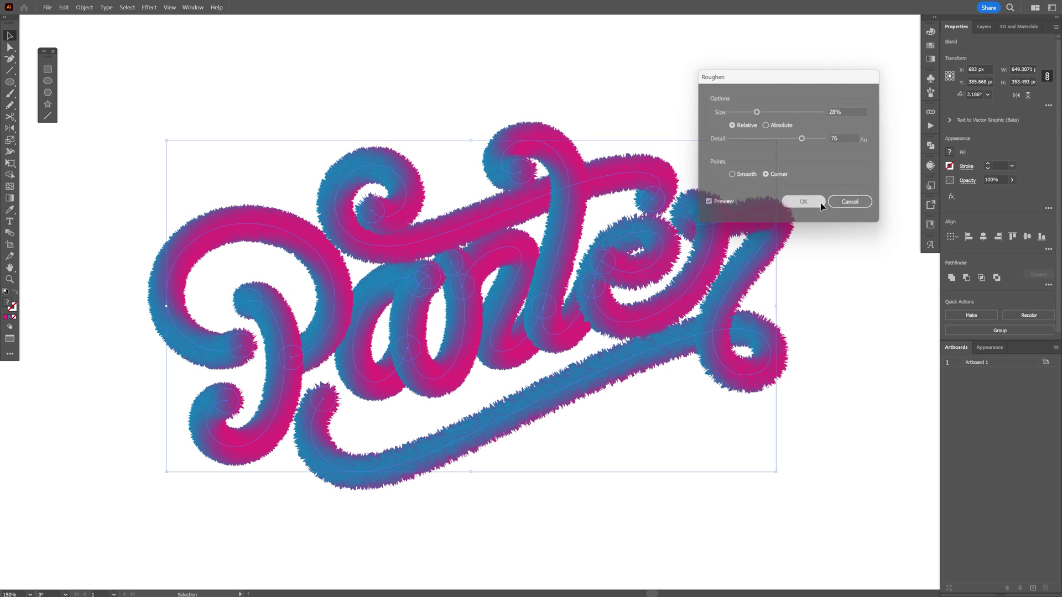